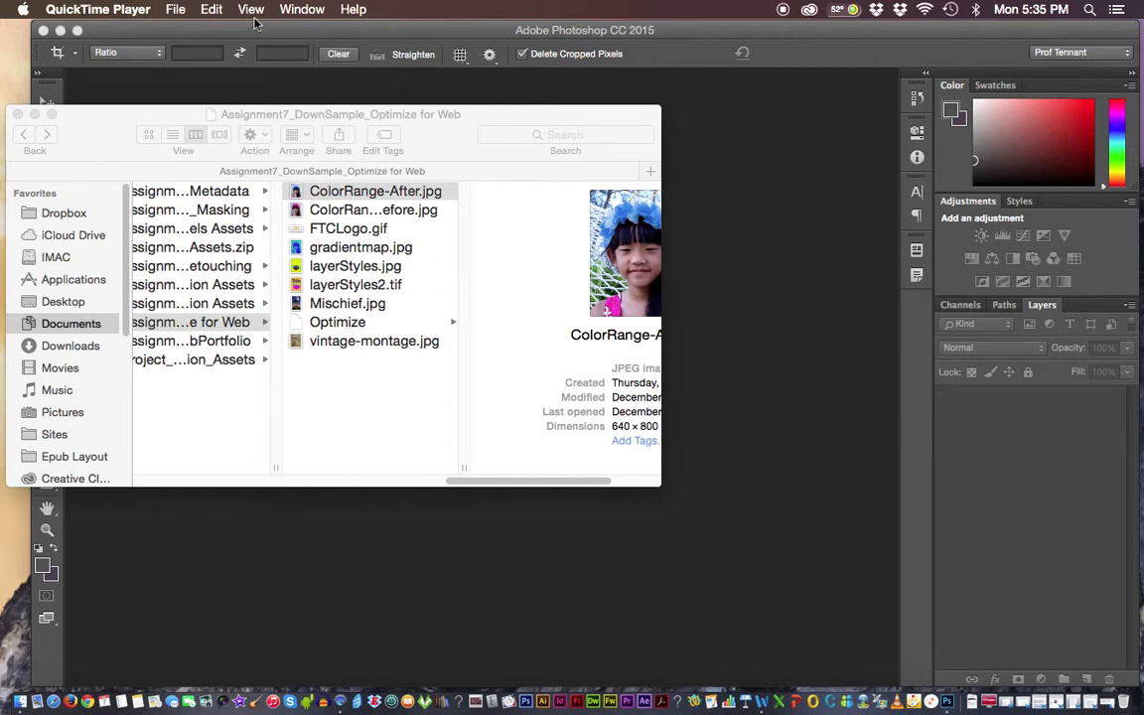
Switch to Photoshop and open the Contact Sheet II automation.
{"action": "left_click", "coordinate": [433, 142]}
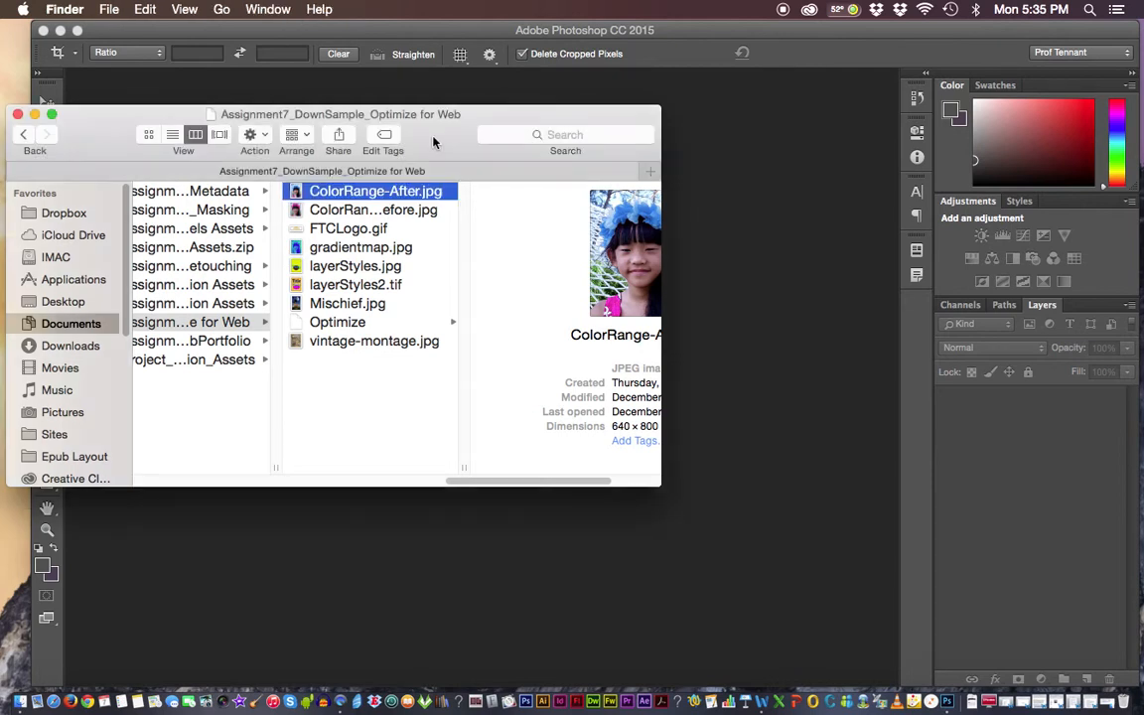
{"action": "left_click", "coordinate": [233, 32]}
{"action": "left_click", "coordinate": [157, 10]}
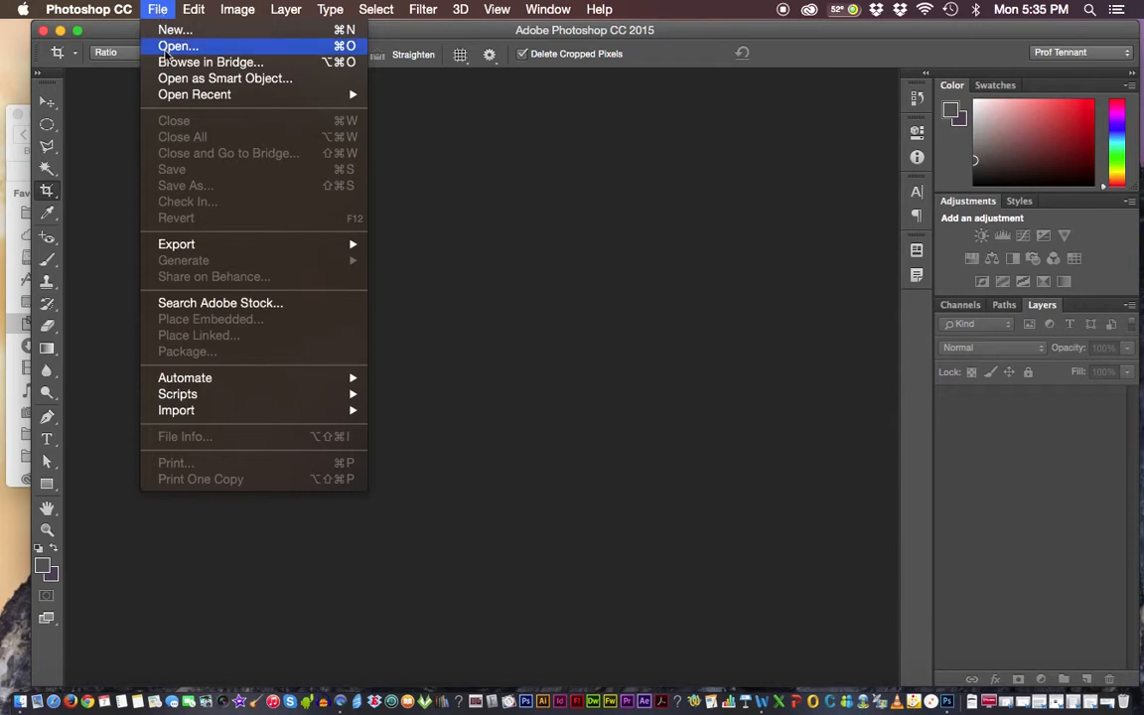
{"action": "mouse_move", "coordinate": [171, 382]}
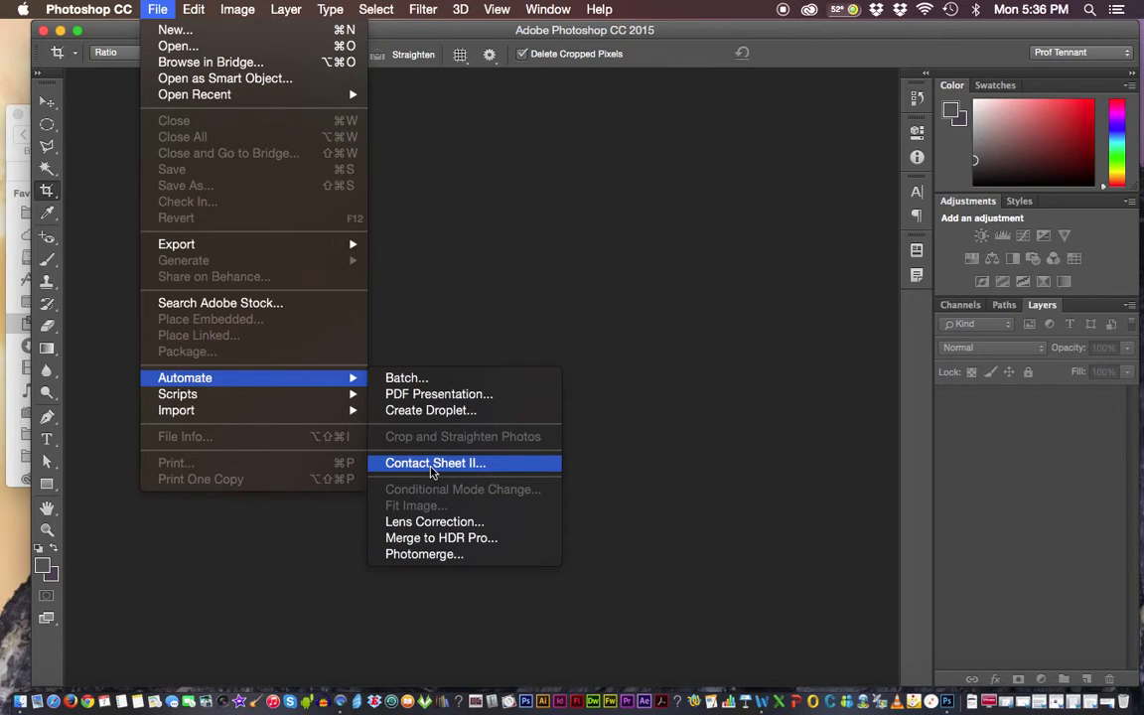
{"action": "left_click", "coordinate": [432, 463]}
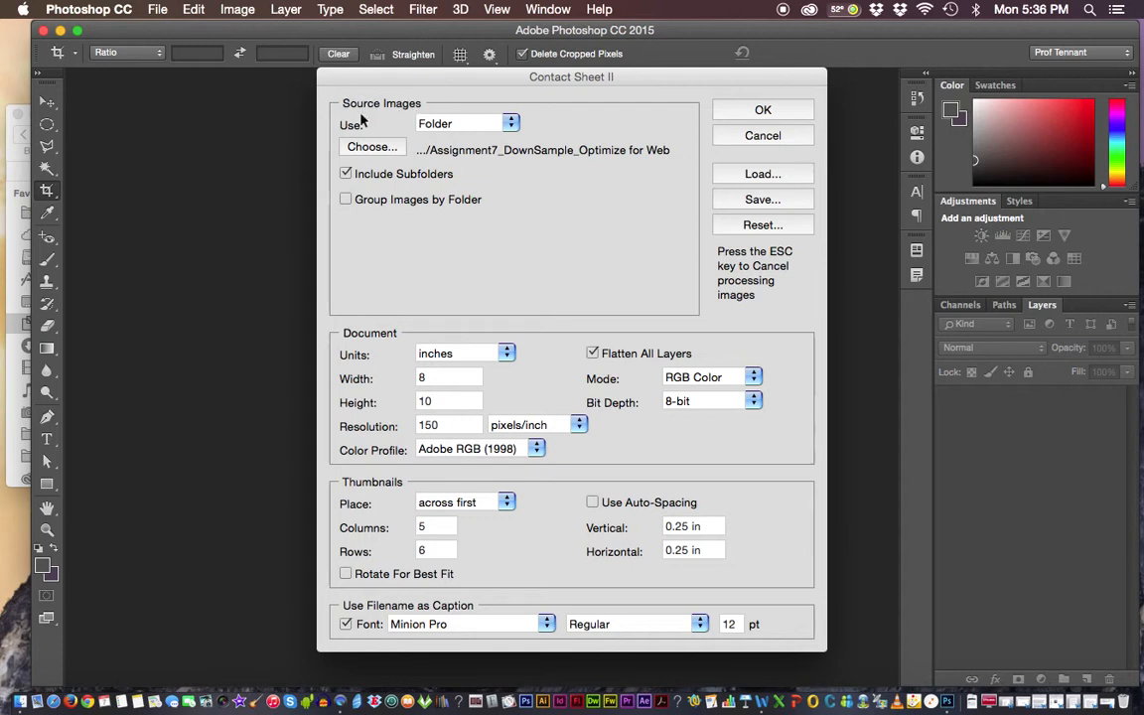
Use the folder Assignment7_DownSample_Optimize for Web as the source images and exclude its subfolders.
{"action": "left_click", "coordinate": [511, 122]}
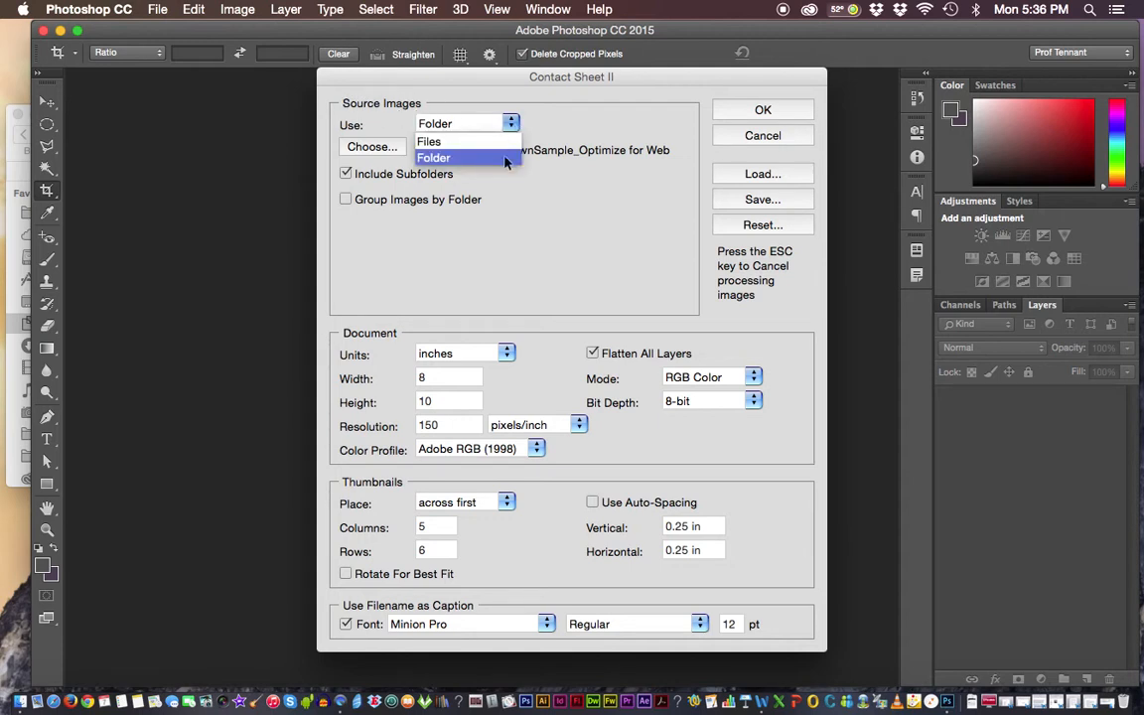
{"action": "left_click", "coordinate": [429, 158]}
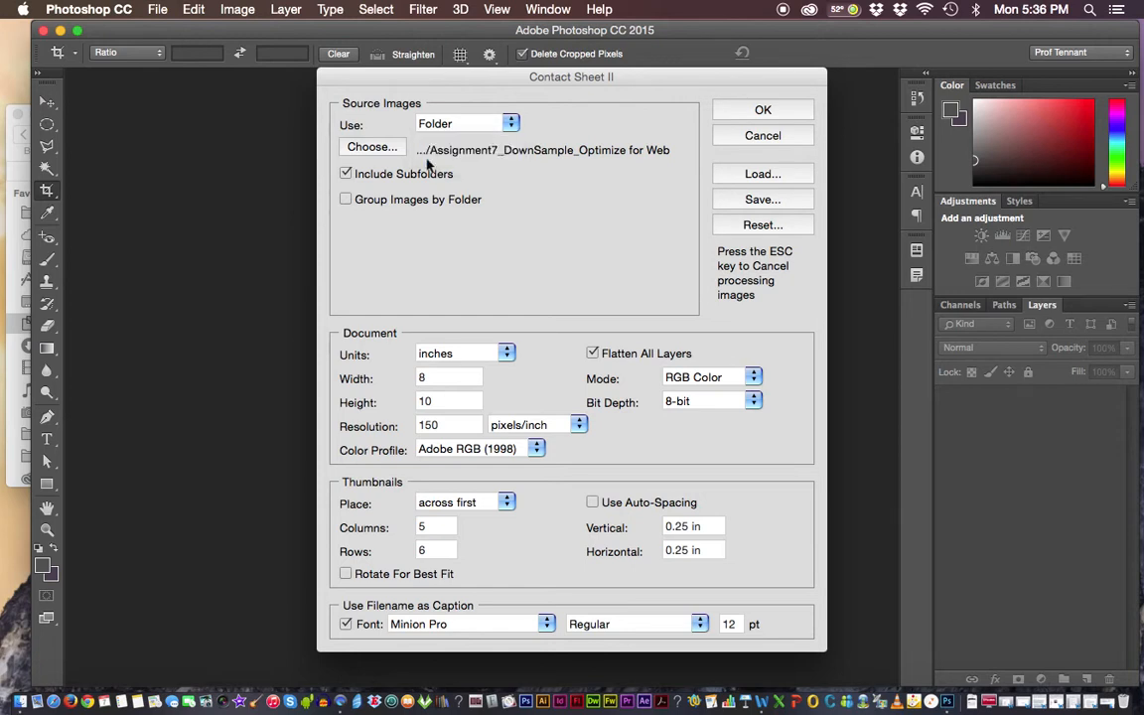
{"action": "left_click", "coordinate": [375, 148]}
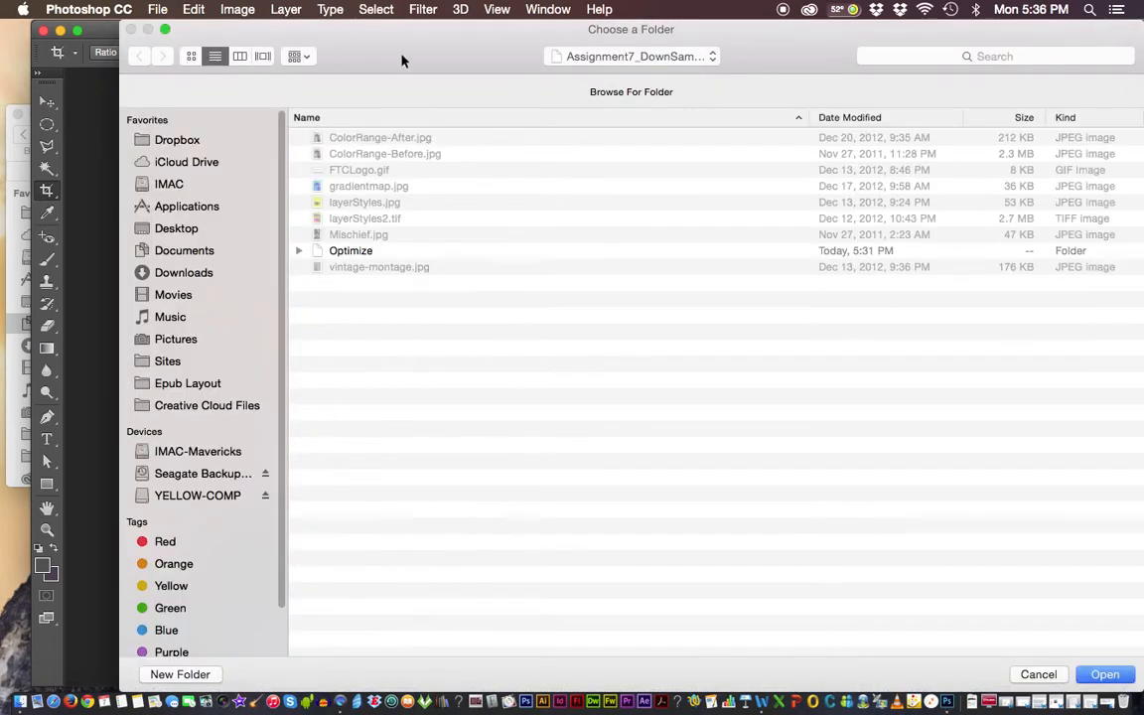
{"action": "left_click", "coordinate": [602, 56]}
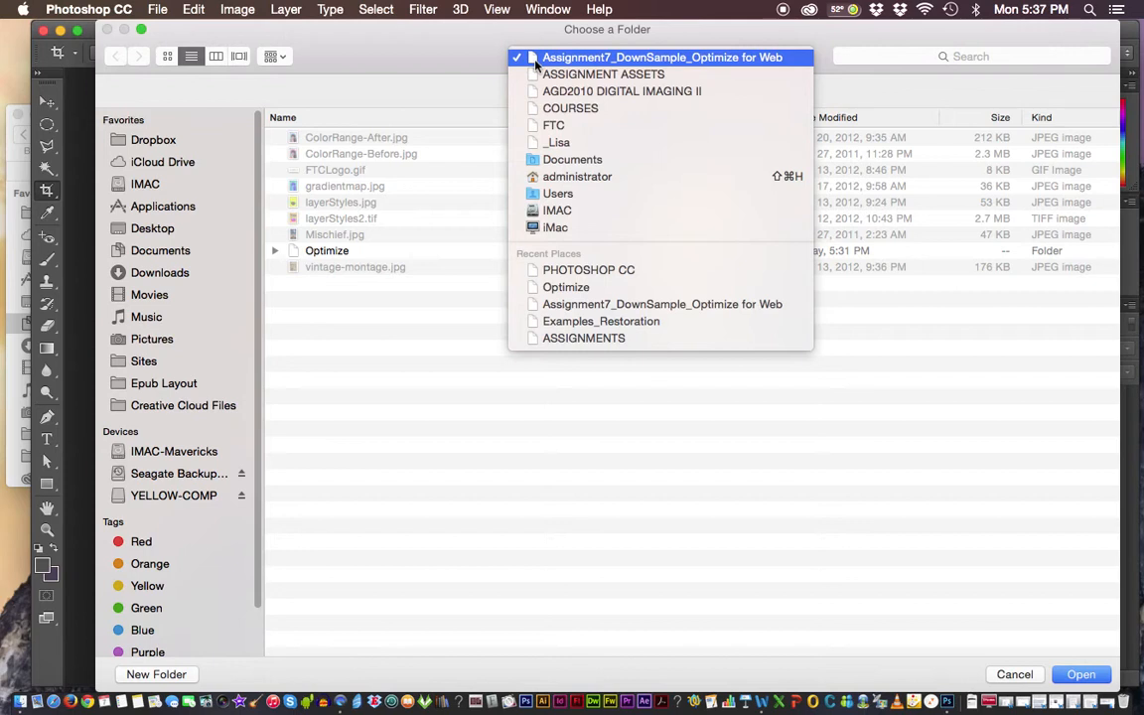
{"action": "left_click", "coordinate": [536, 60]}
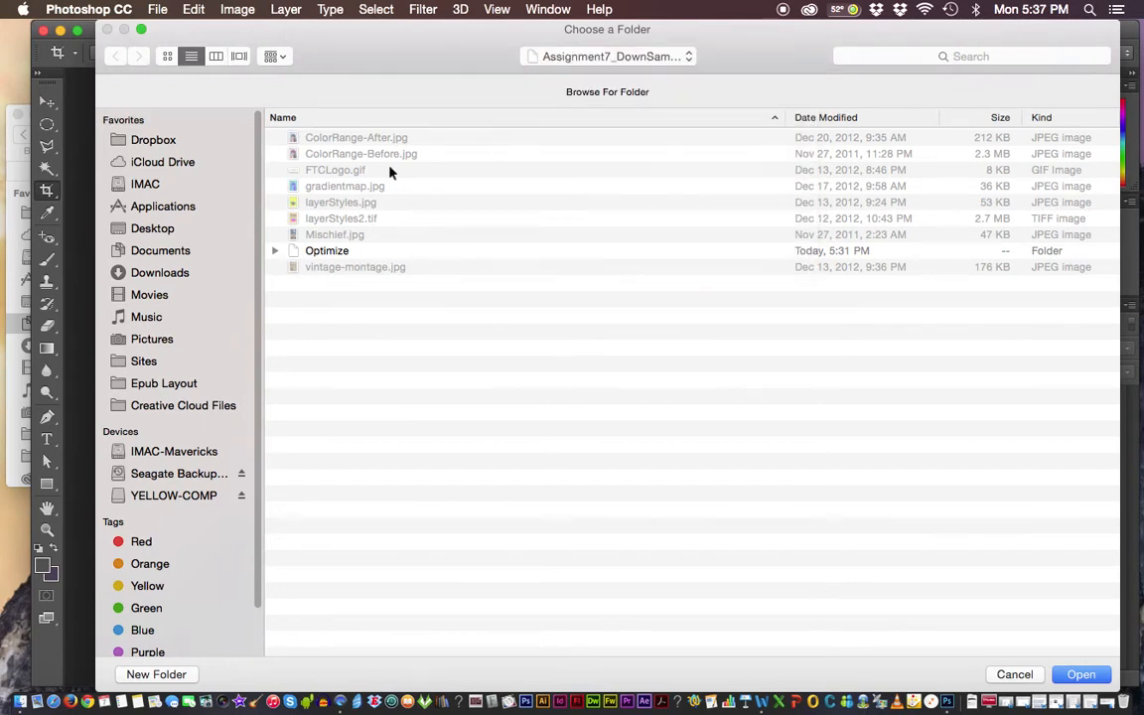
{"action": "left_click_drag", "start_coordinate": [354, 39], "coordinate": [322, 42]}
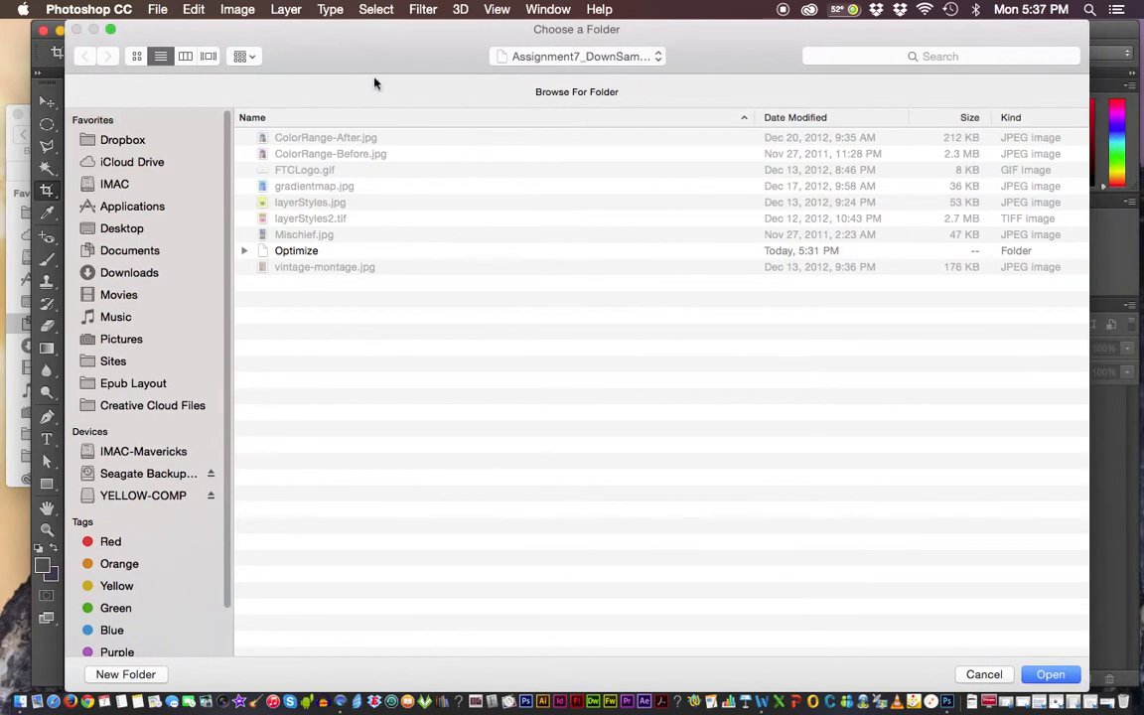
{"action": "left_click", "coordinate": [1050, 675]}
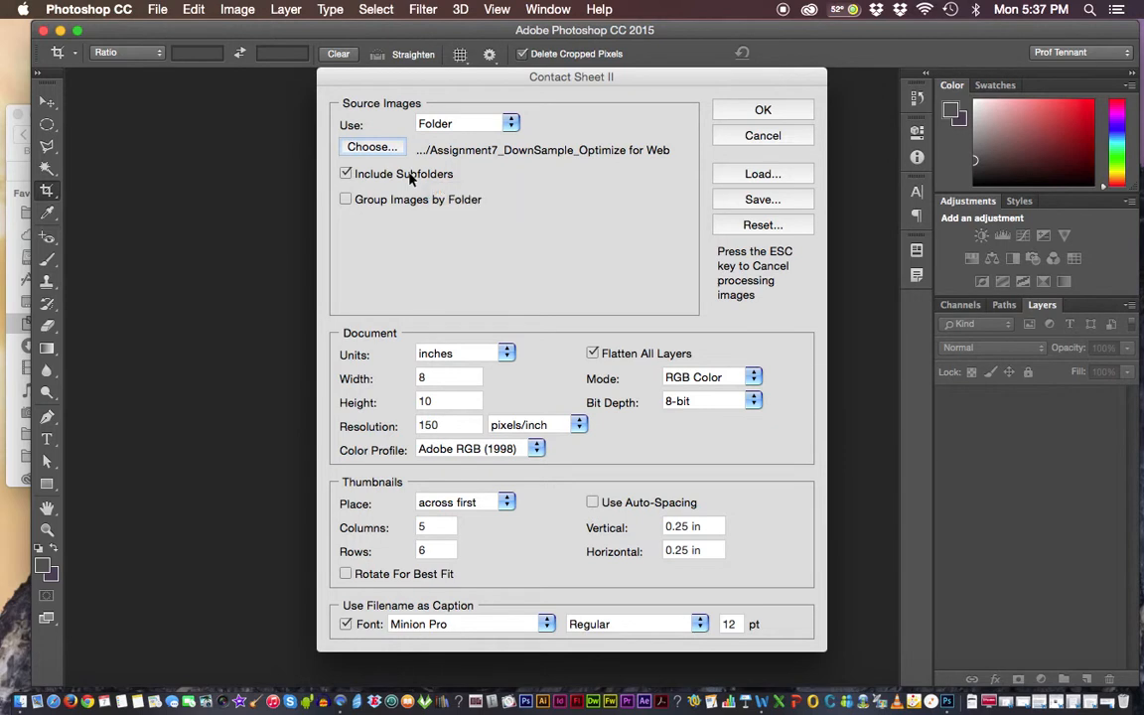
{"action": "left_click", "coordinate": [347, 176]}
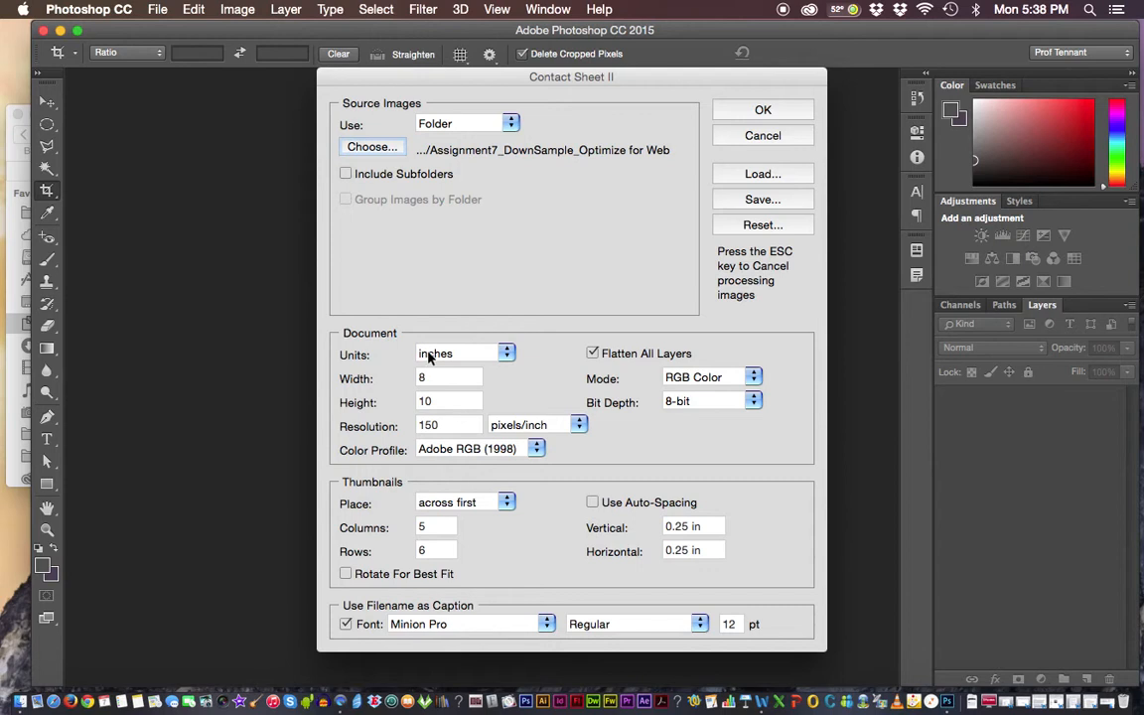
Keep inches as the document units and set the contact sheet's resolution to 300 pixels/inch.
{"action": "left_click", "coordinate": [507, 353]}
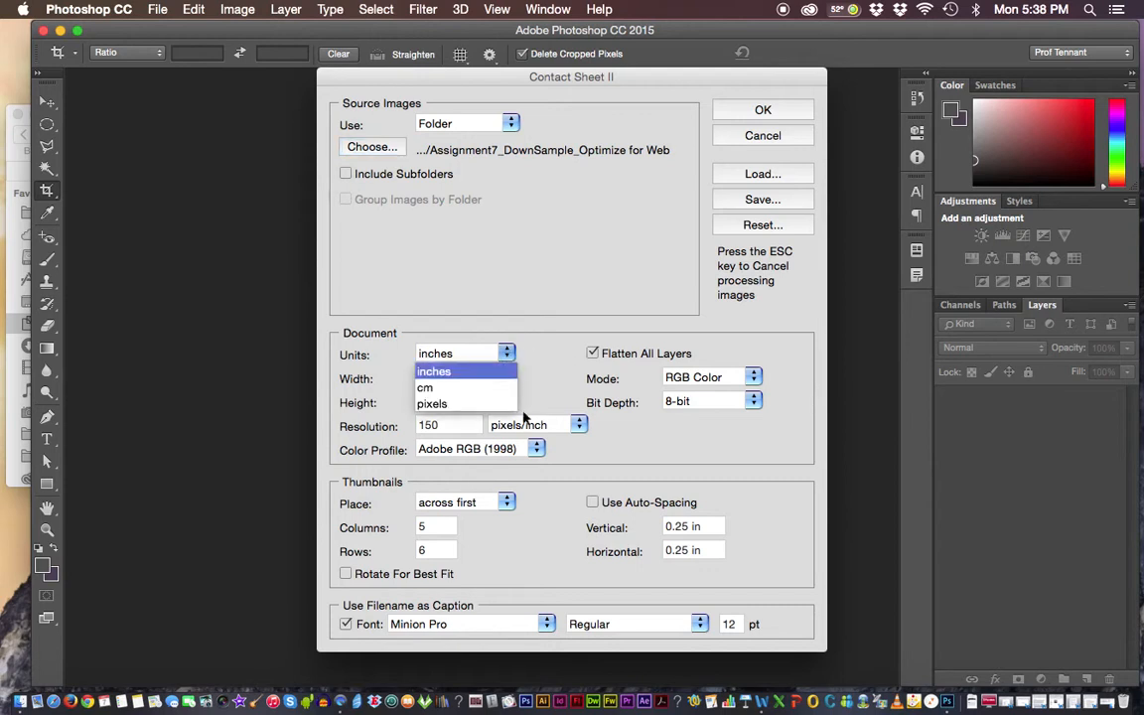
{"action": "left_click", "coordinate": [477, 351]}
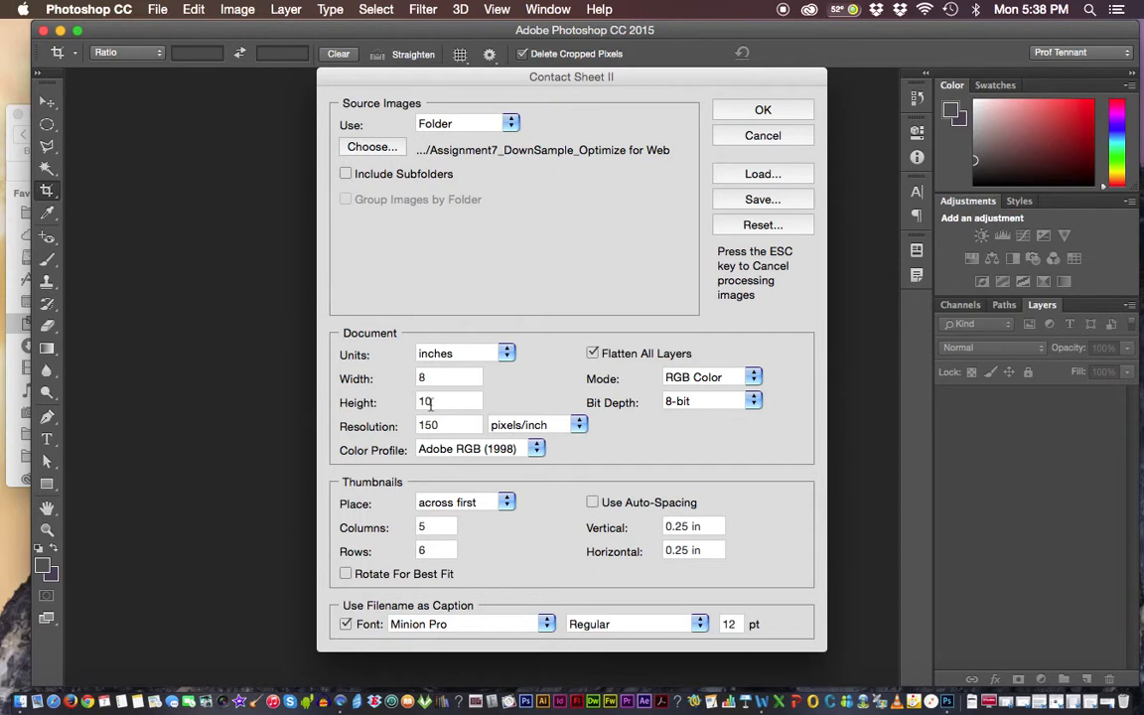
{"action": "double_click", "coordinate": [427, 425]}
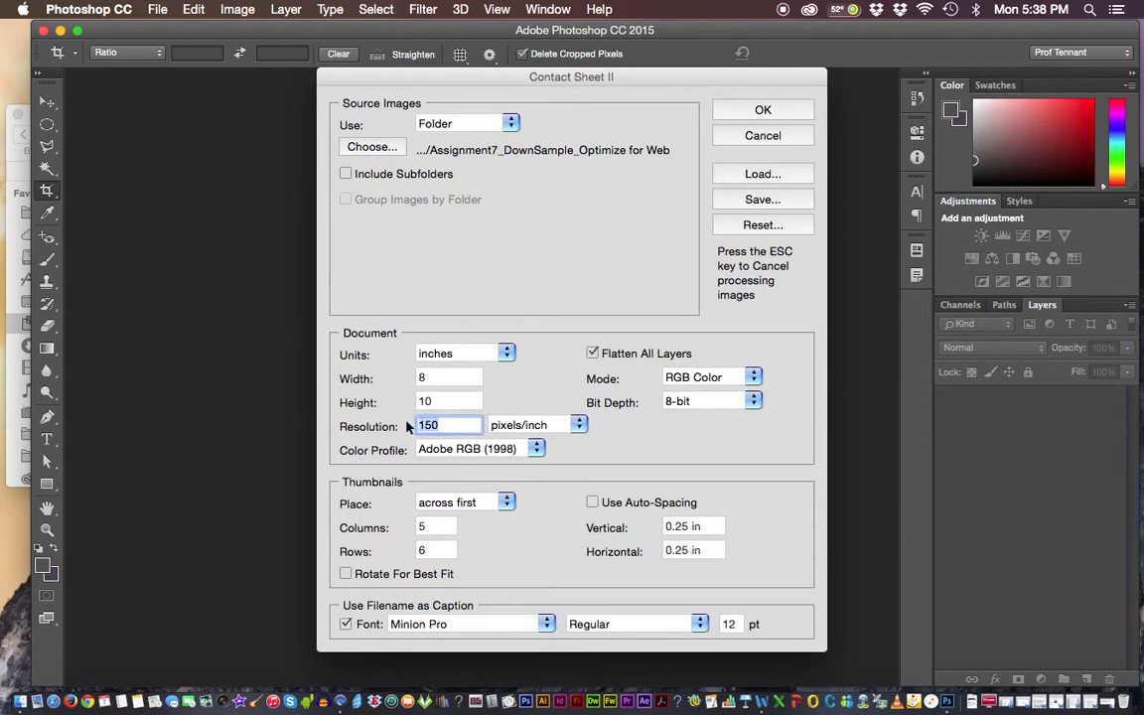
{"action": "type", "text": "300"}
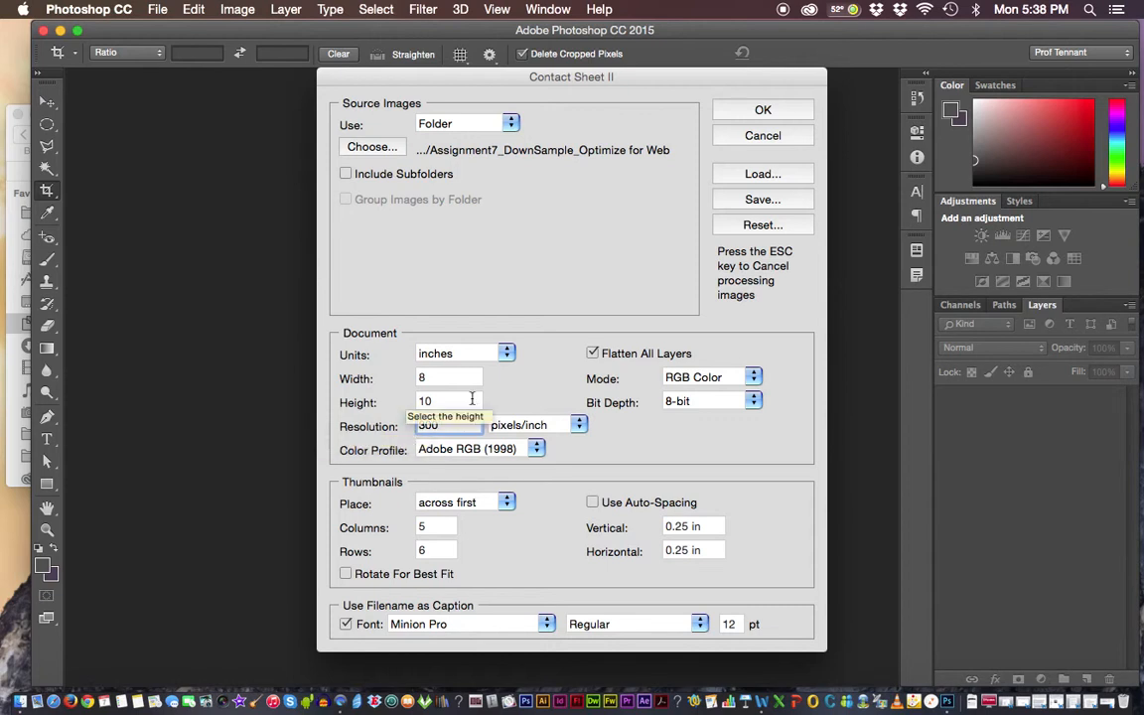
{"action": "left_click", "coordinate": [523, 425]}
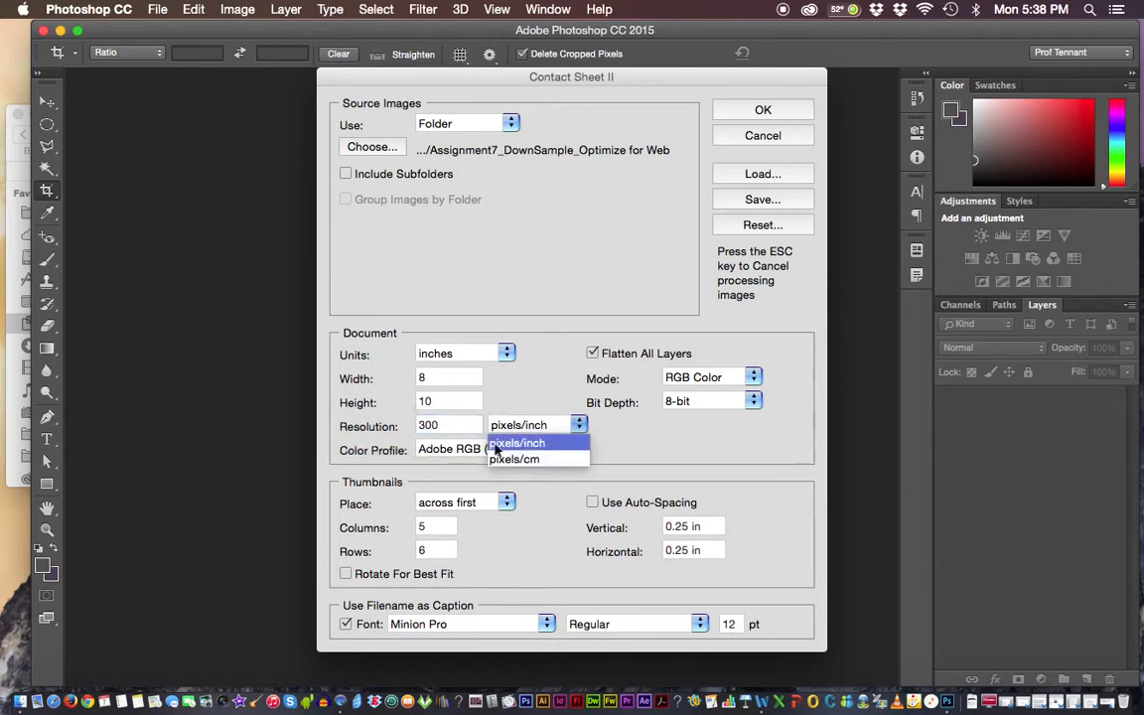
{"action": "left_click", "coordinate": [515, 444]}
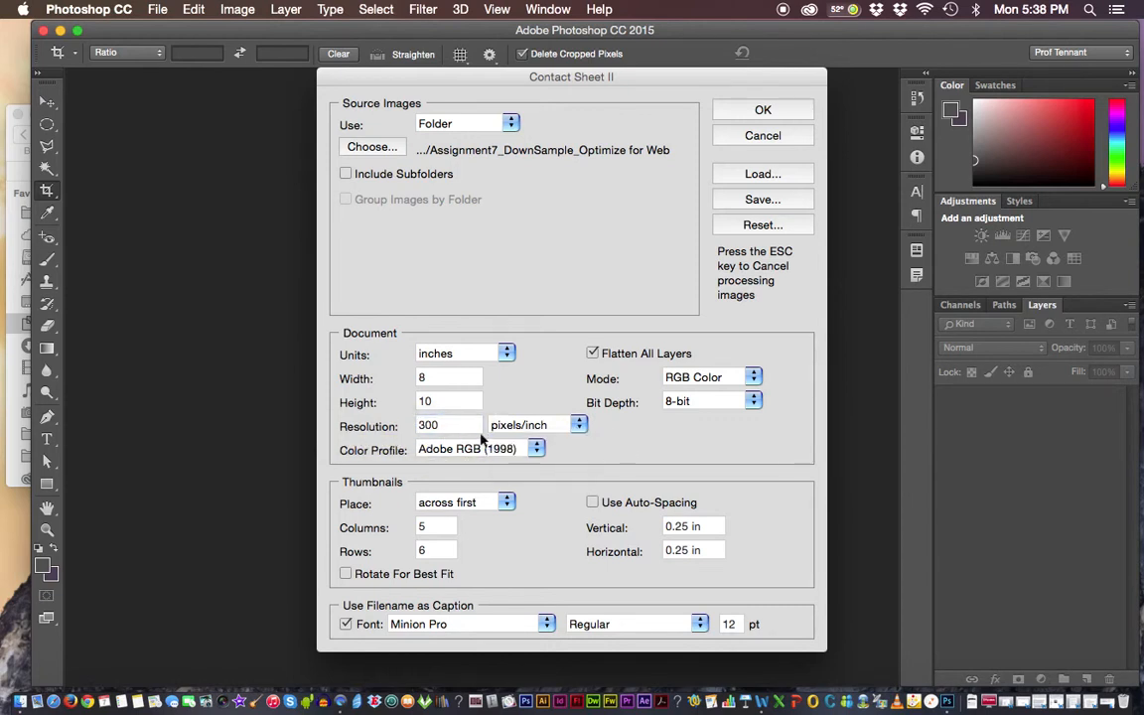
Set the document resolution to 150 pixels/inch, keeping RGB Color mode and the Adobe RGB (1998) color profile.
{"action": "left_click_drag", "start_coordinate": [452, 426], "coordinate": [404, 429]}
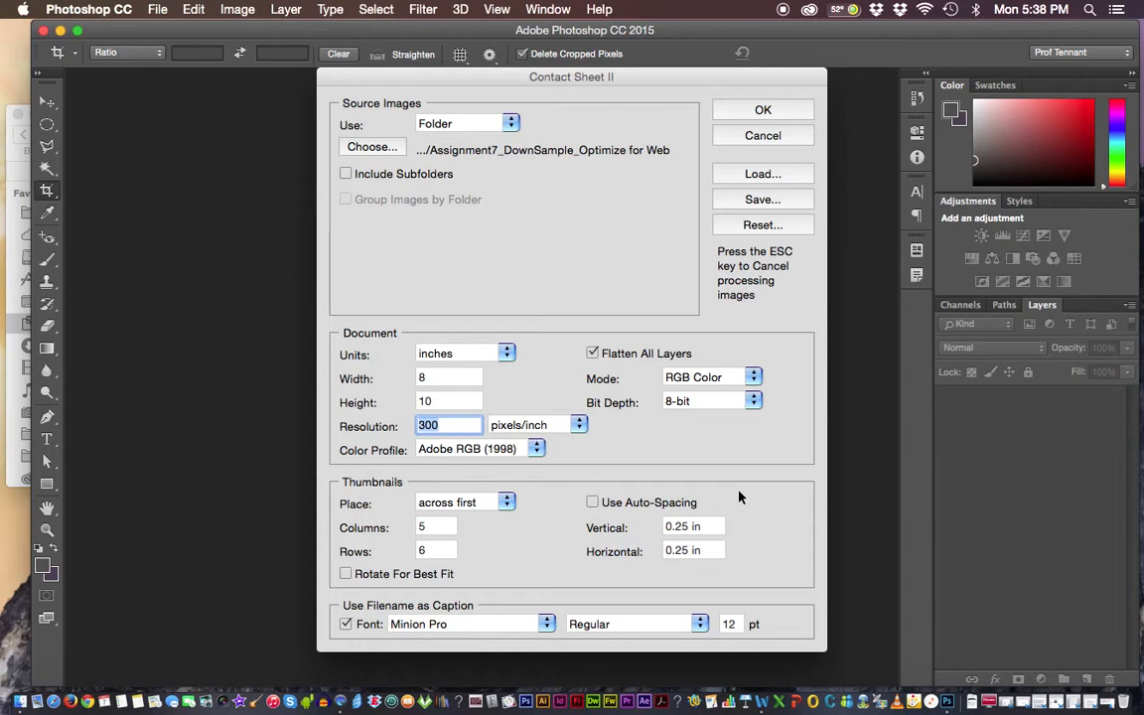
{"action": "type", "text": "150"}
{"action": "left_click", "coordinate": [755, 378]}
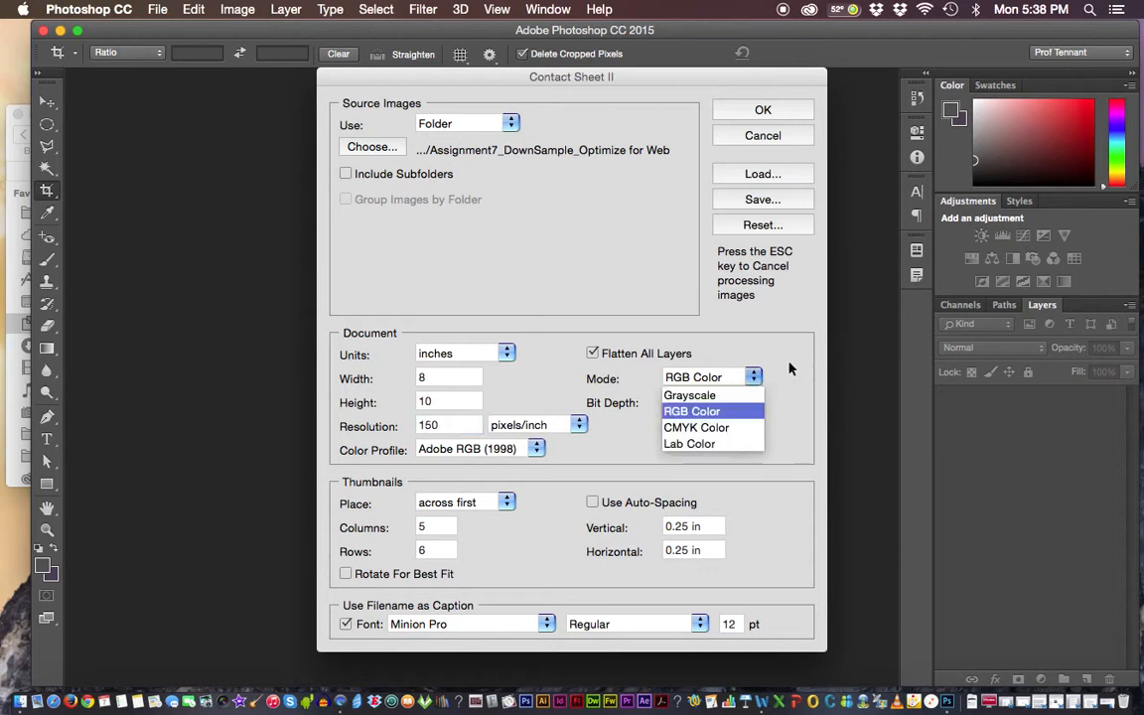
{"action": "left_click", "coordinate": [801, 412]}
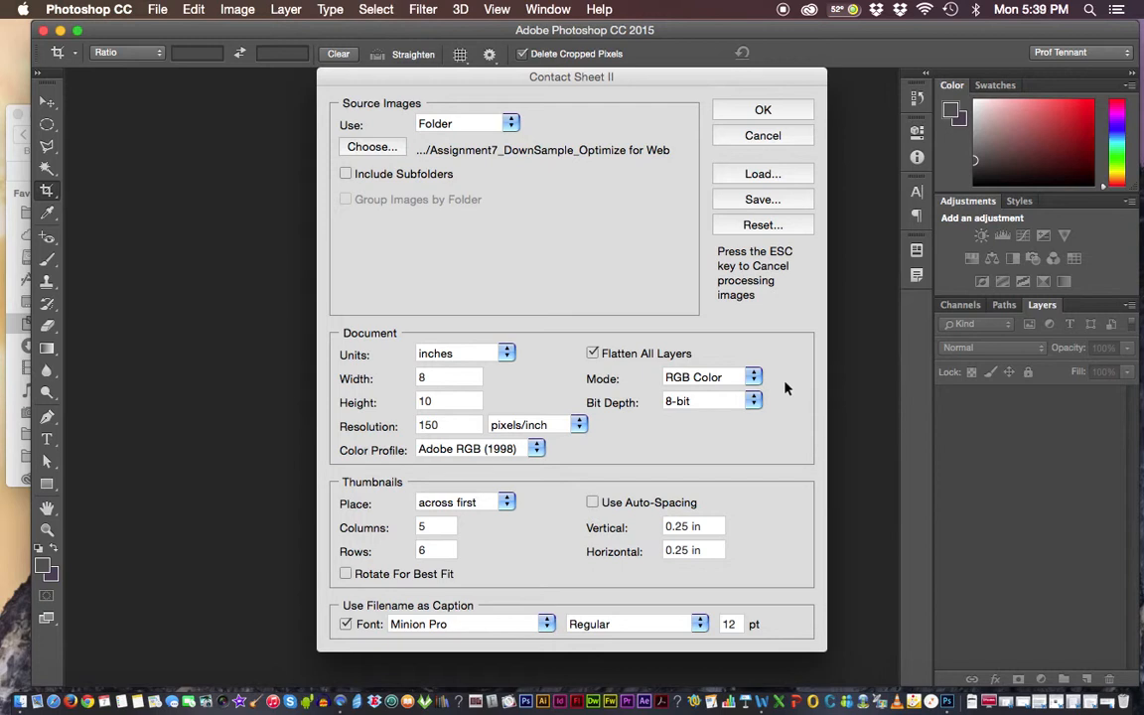
{"action": "left_click", "coordinate": [536, 448]}
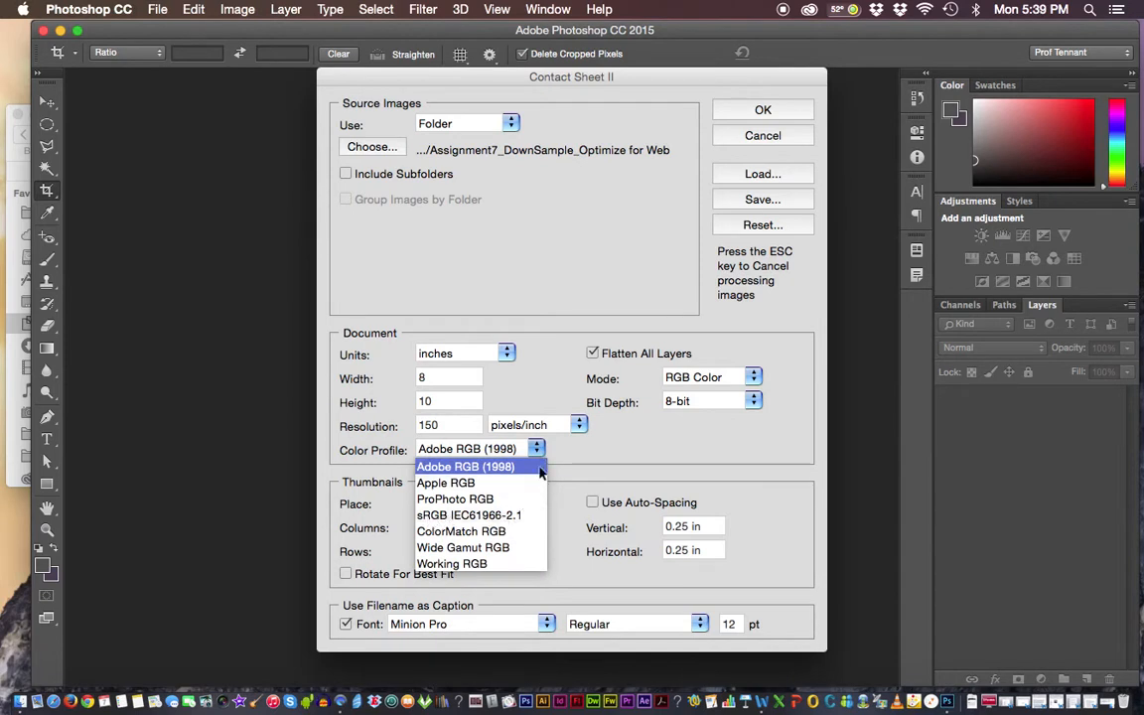
{"action": "left_click", "coordinate": [482, 468]}
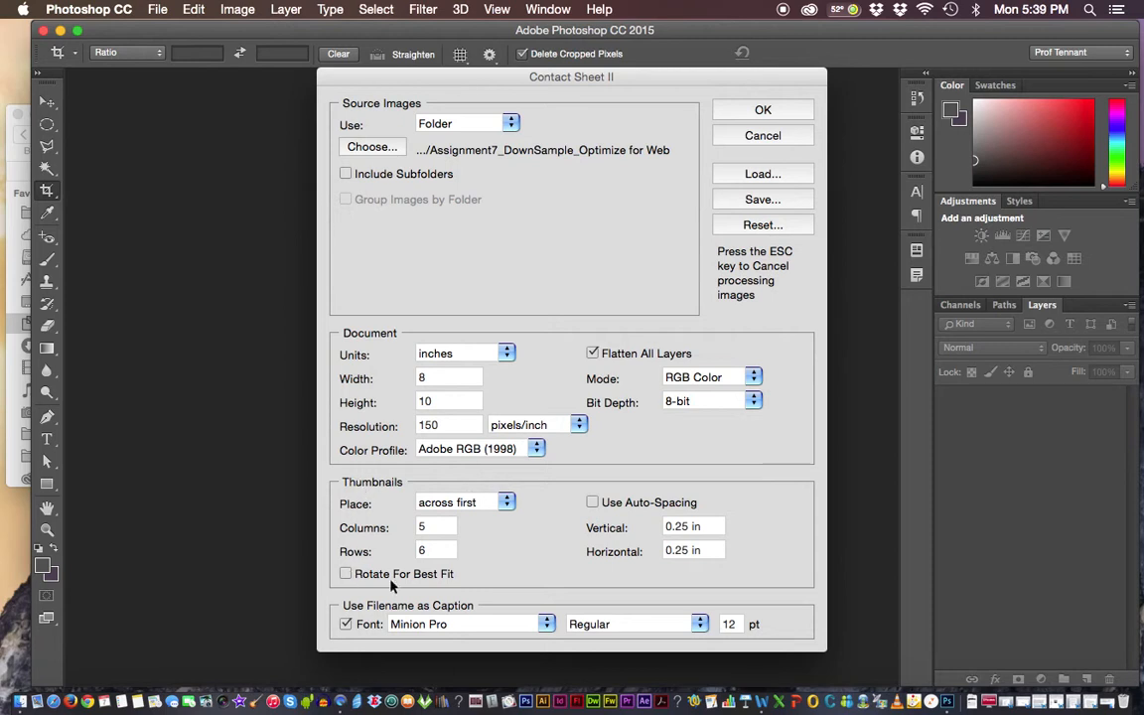
Lay out the thumbnails across first in 4 columns and 5 rows, keeping the vertical spacing at 0.25 in.
{"action": "left_click", "coordinate": [504, 507]}
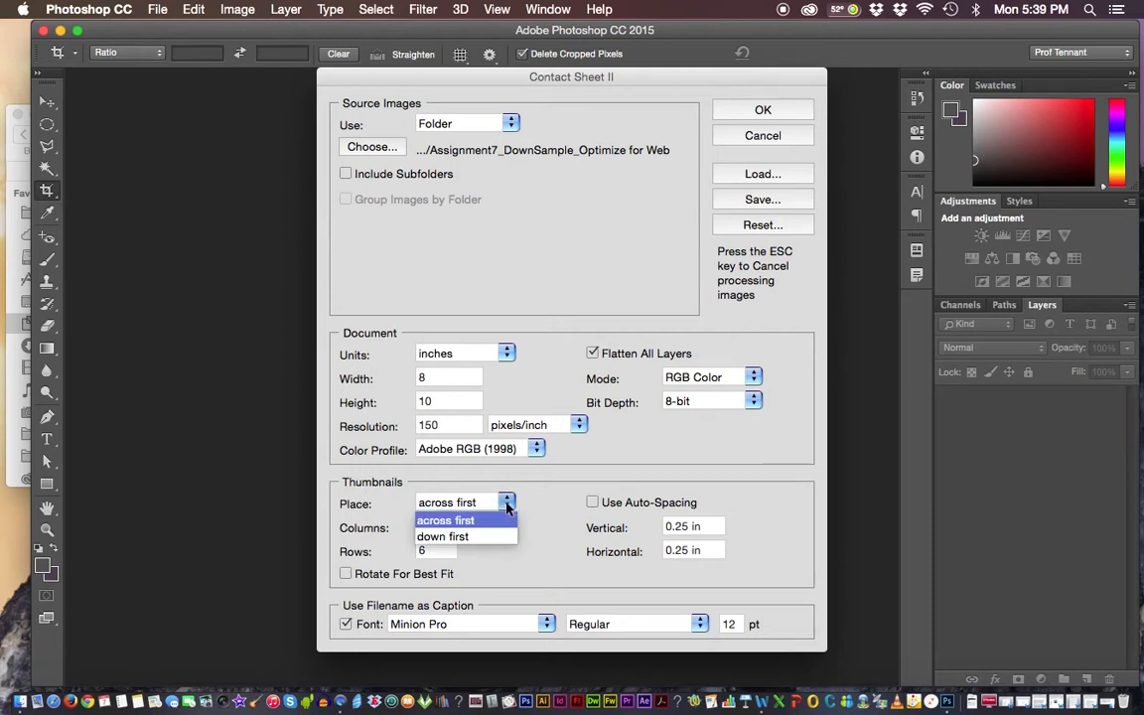
{"action": "left_click", "coordinate": [460, 507]}
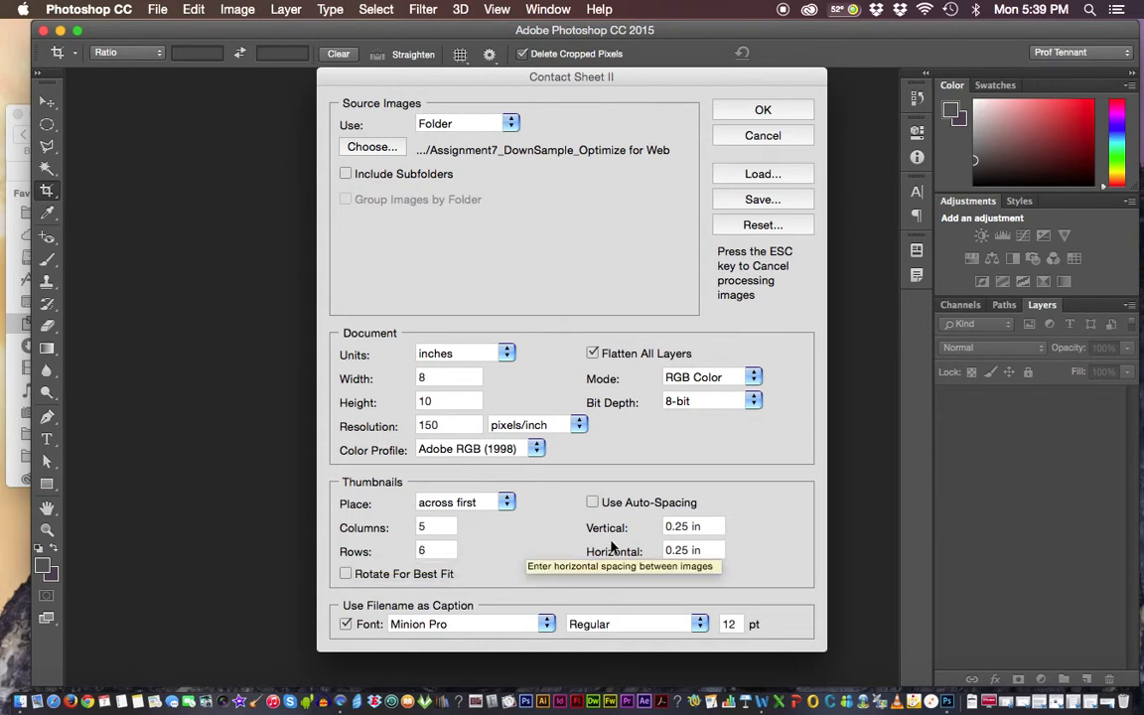
{"action": "double_click", "coordinate": [426, 528]}
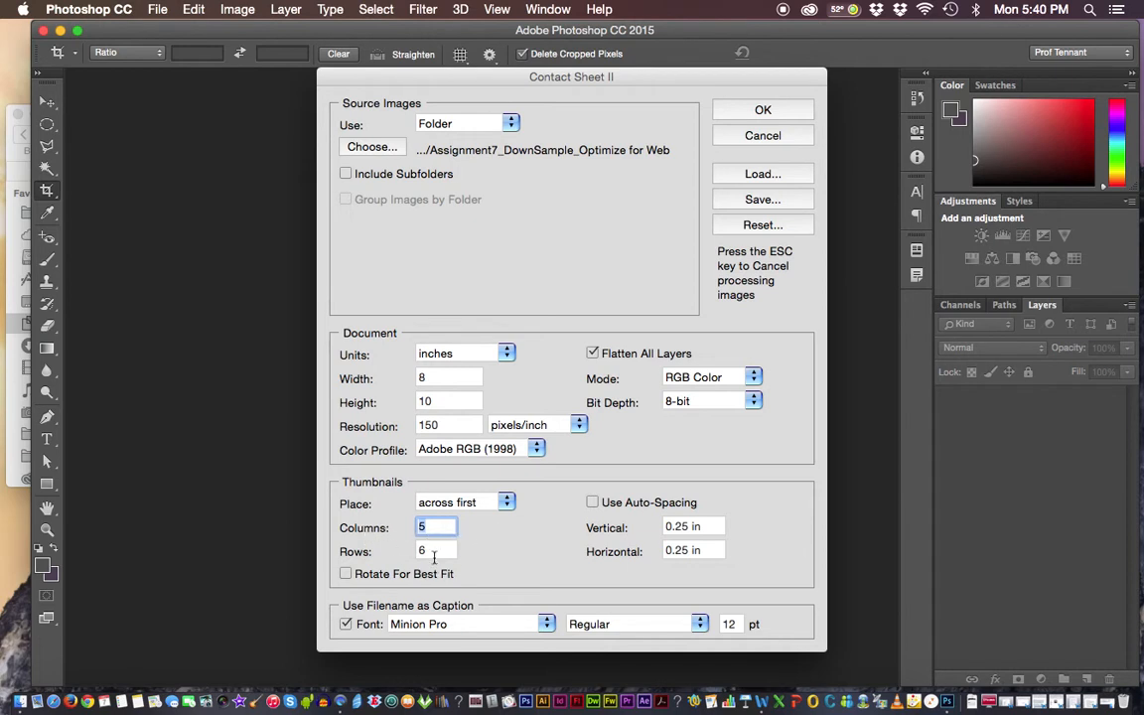
{"action": "type", "text": "4"}
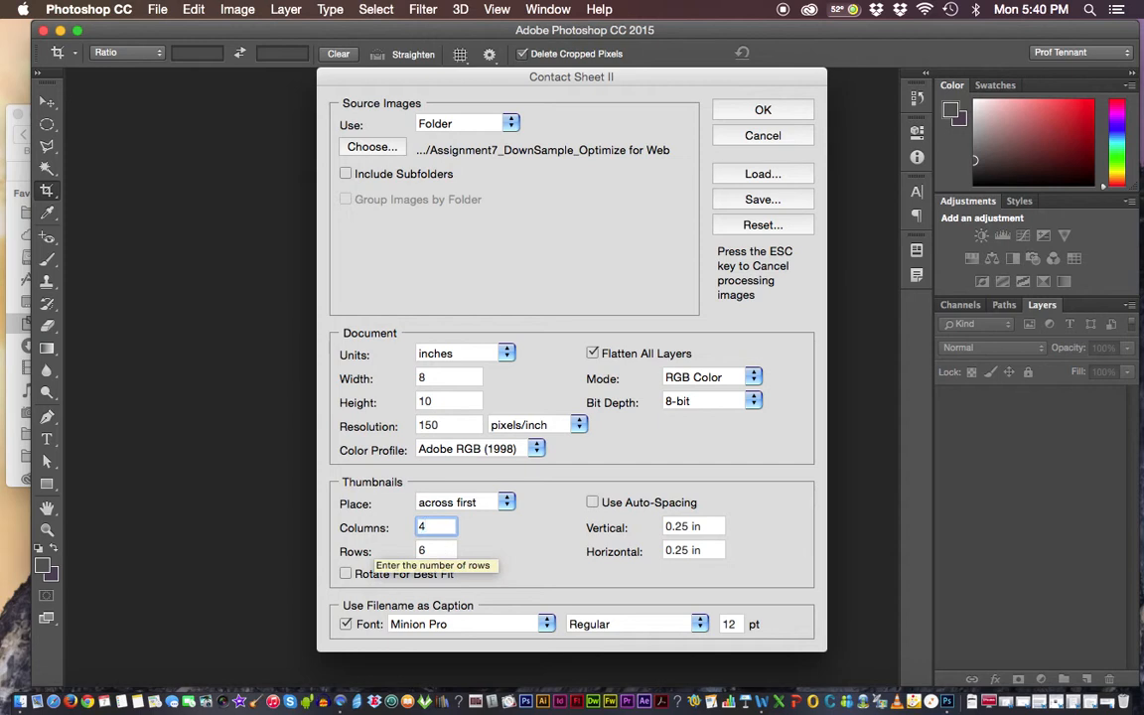
{"action": "left_click", "coordinate": [425, 551]}
{"action": "type", "text": "5"}
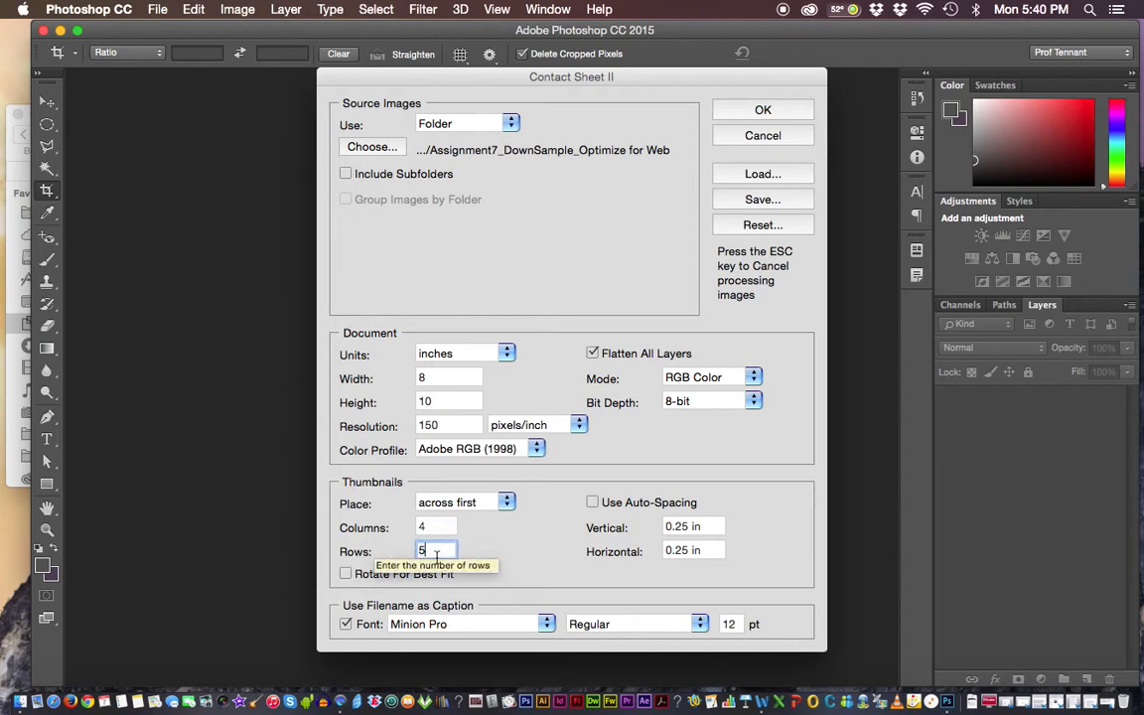
{"action": "left_click", "coordinate": [717, 525]}
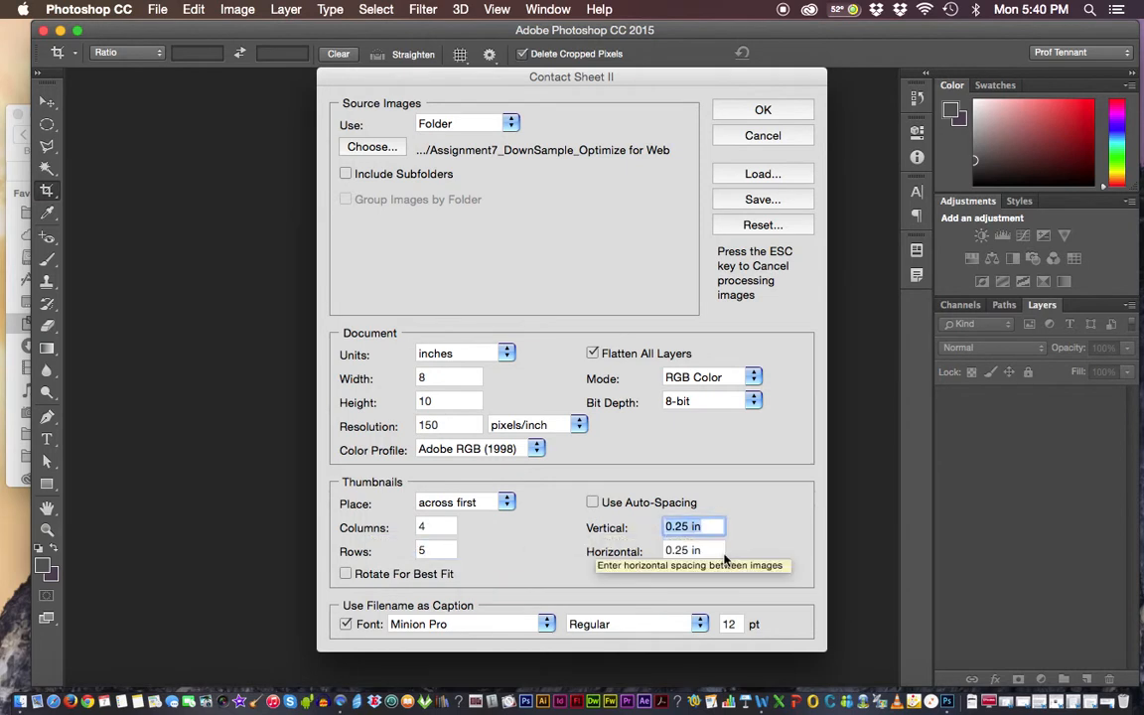
{"action": "left_click", "coordinate": [692, 528]}
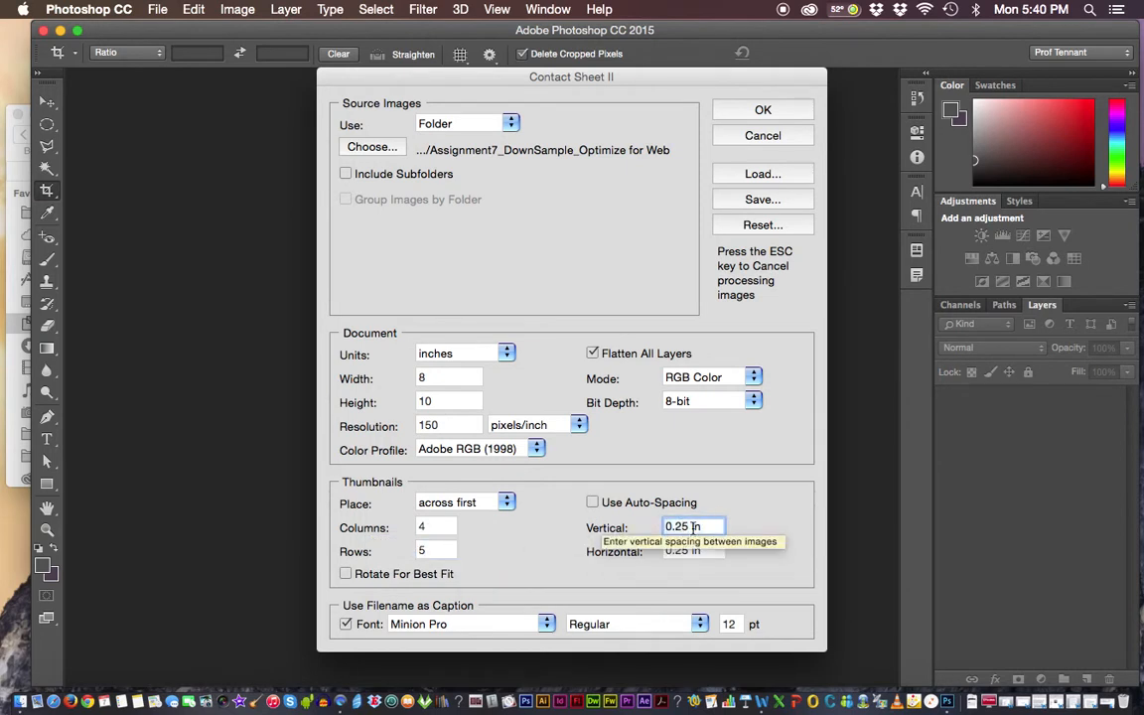
{"action": "left_click", "coordinate": [689, 528]}
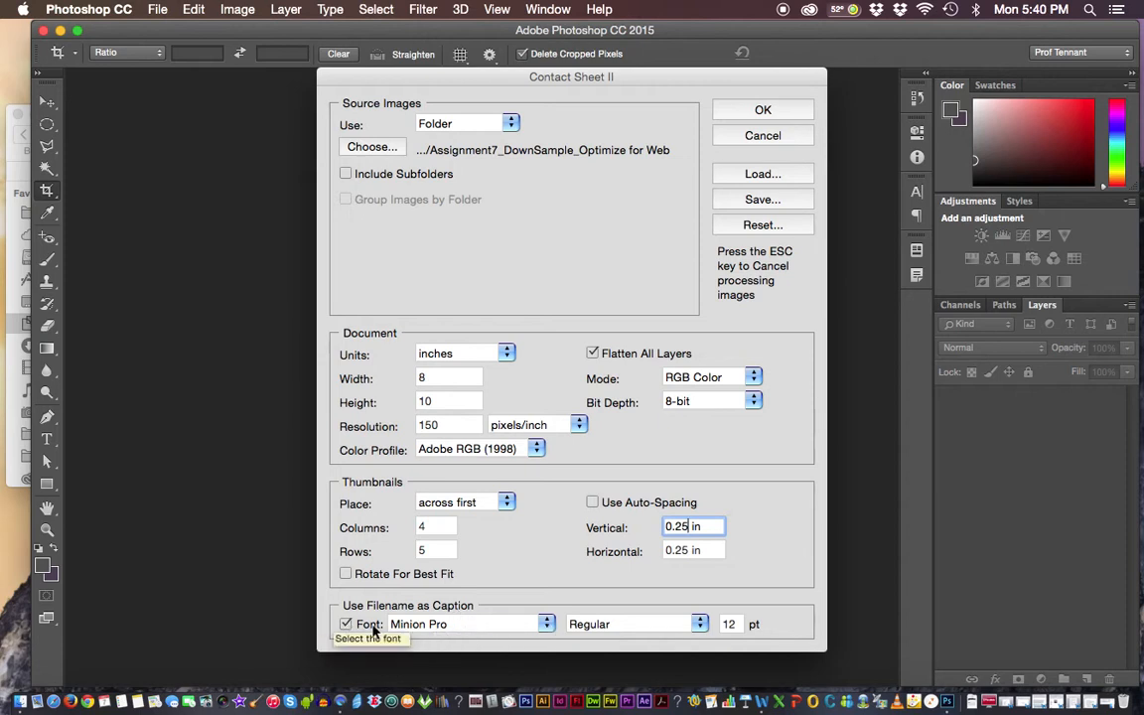
Set the filename caption font to Myriad Pro Regular and generate the contact sheet.
{"action": "left_click", "coordinate": [546, 624]}
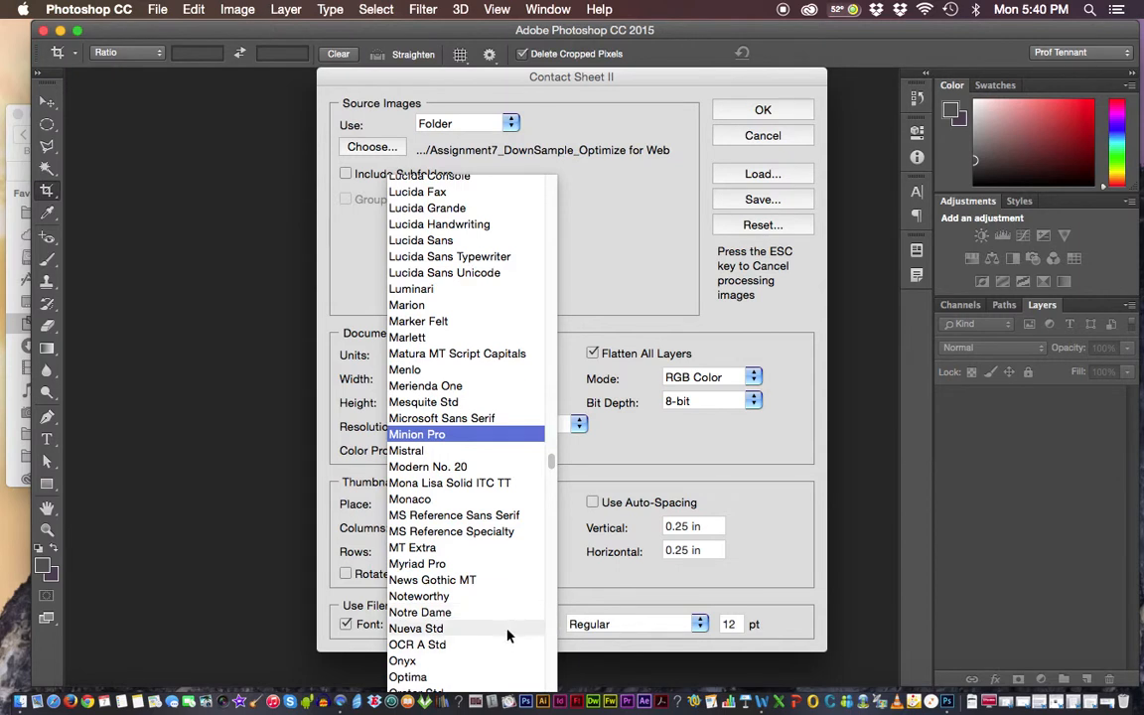
{"action": "left_click", "coordinate": [444, 564]}
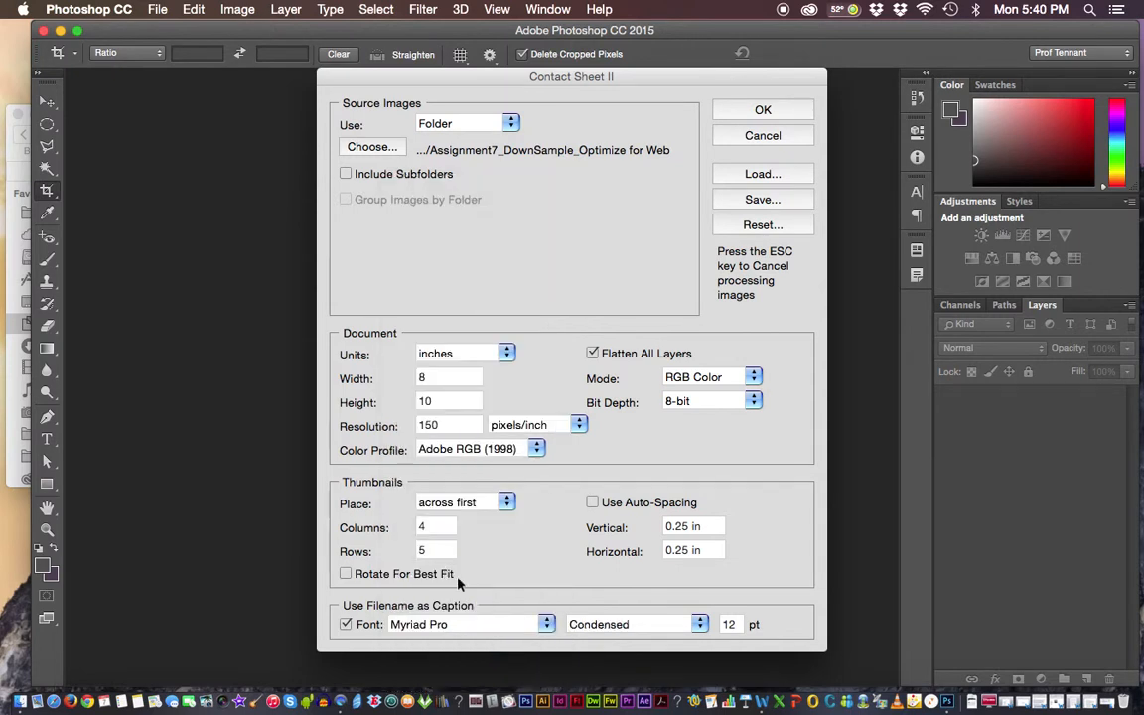
{"action": "left_click", "coordinate": [705, 623]}
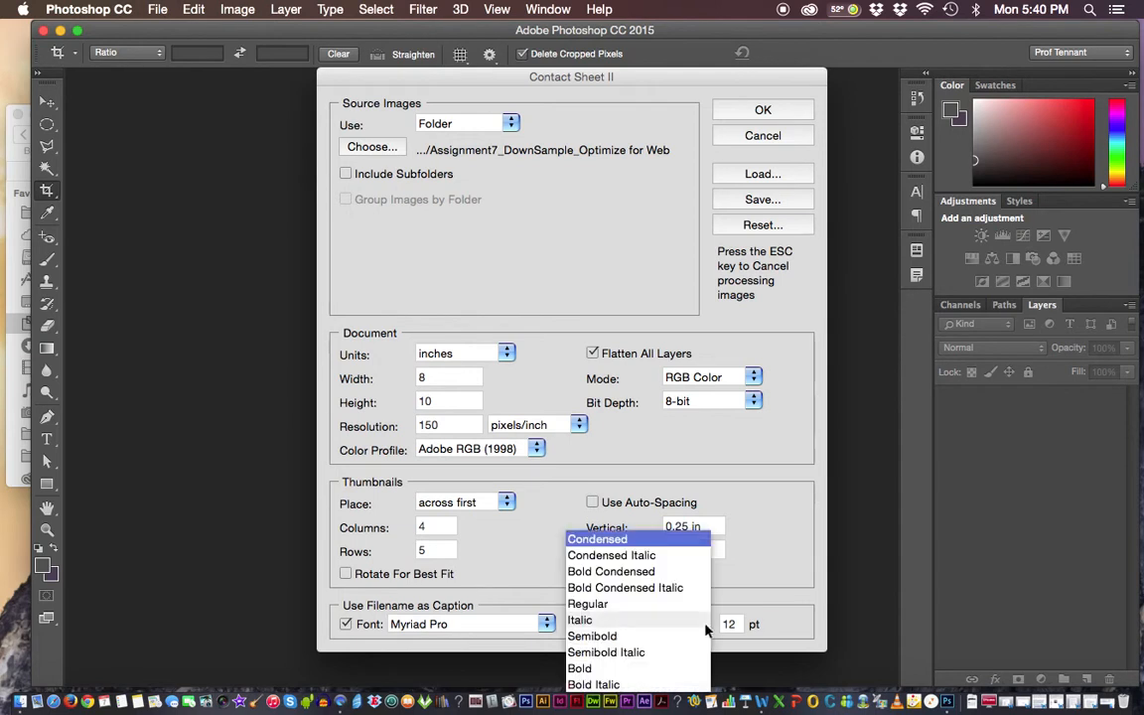
{"action": "left_click", "coordinate": [655, 606]}
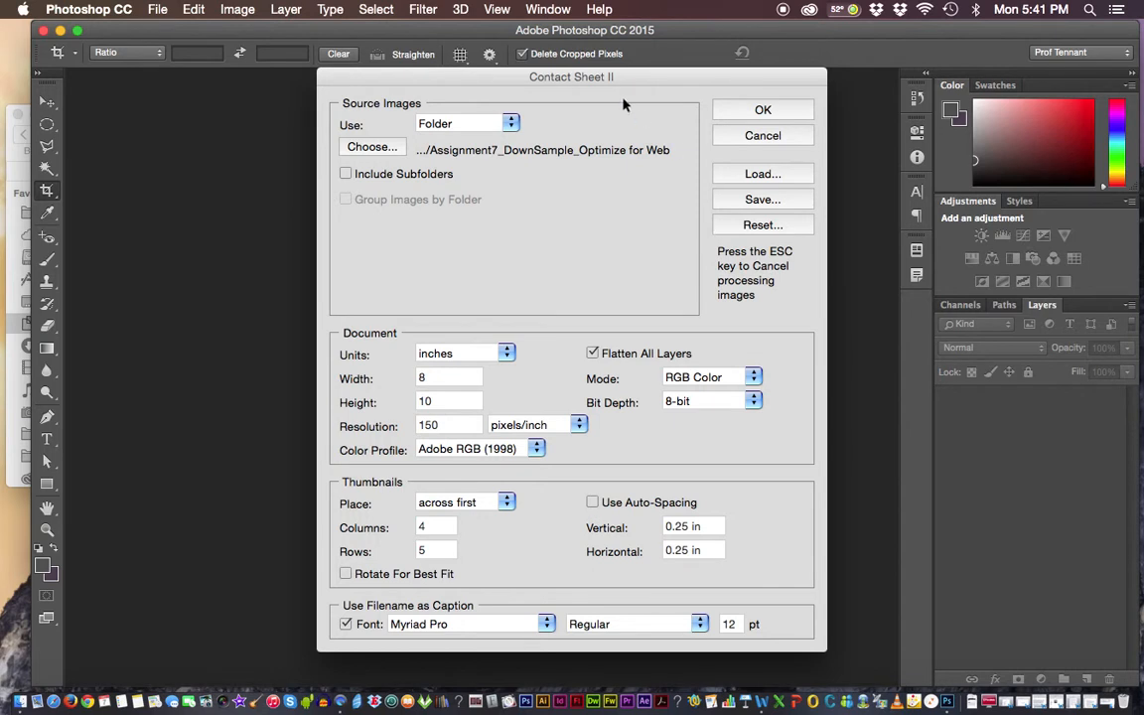
{"action": "left_click_drag", "start_coordinate": [611, 78], "coordinate": [638, 59]}
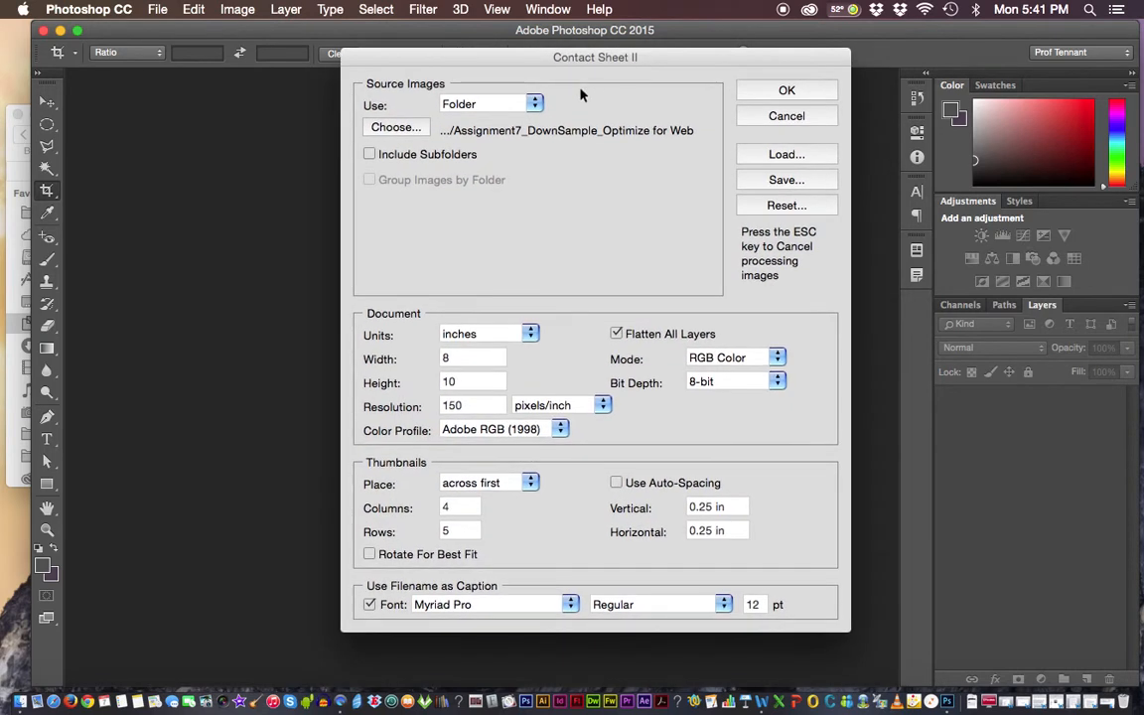
{"action": "left_click", "coordinate": [787, 92]}
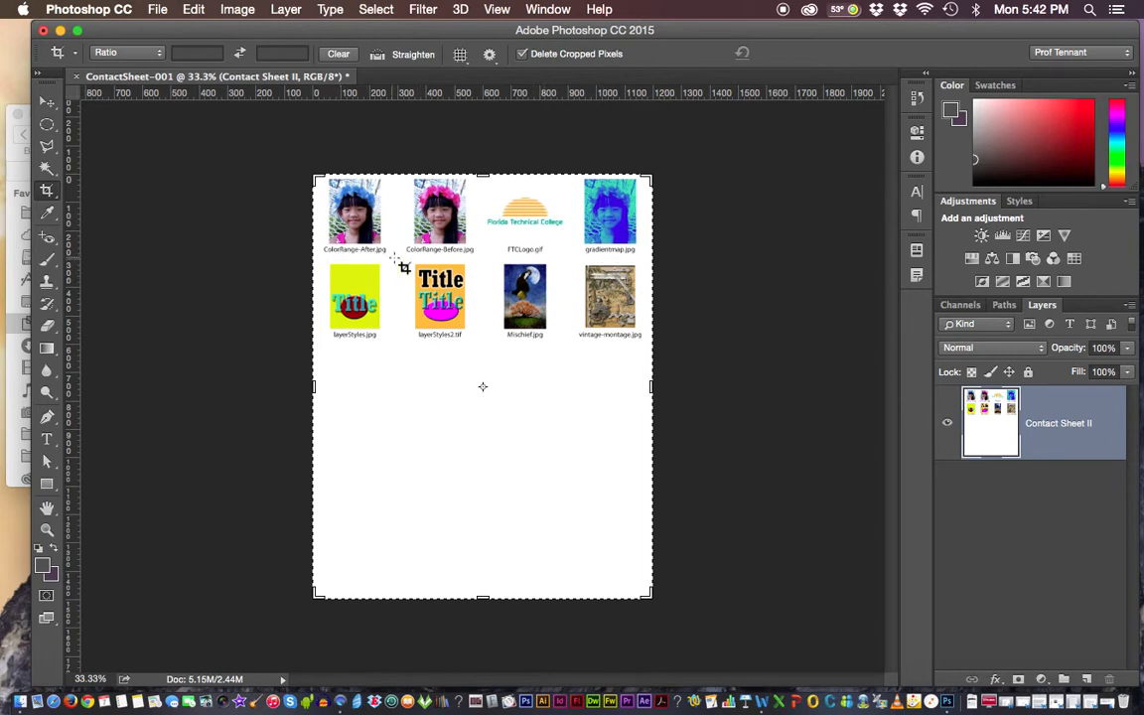
Save the contact sheet in Photoshop PDF format as ContactSheet-001.pdf in the Assignment7 folder, keeping layers and the embedded Adobe RGB (1998) profile.
{"action": "key", "text": "super+equal"}
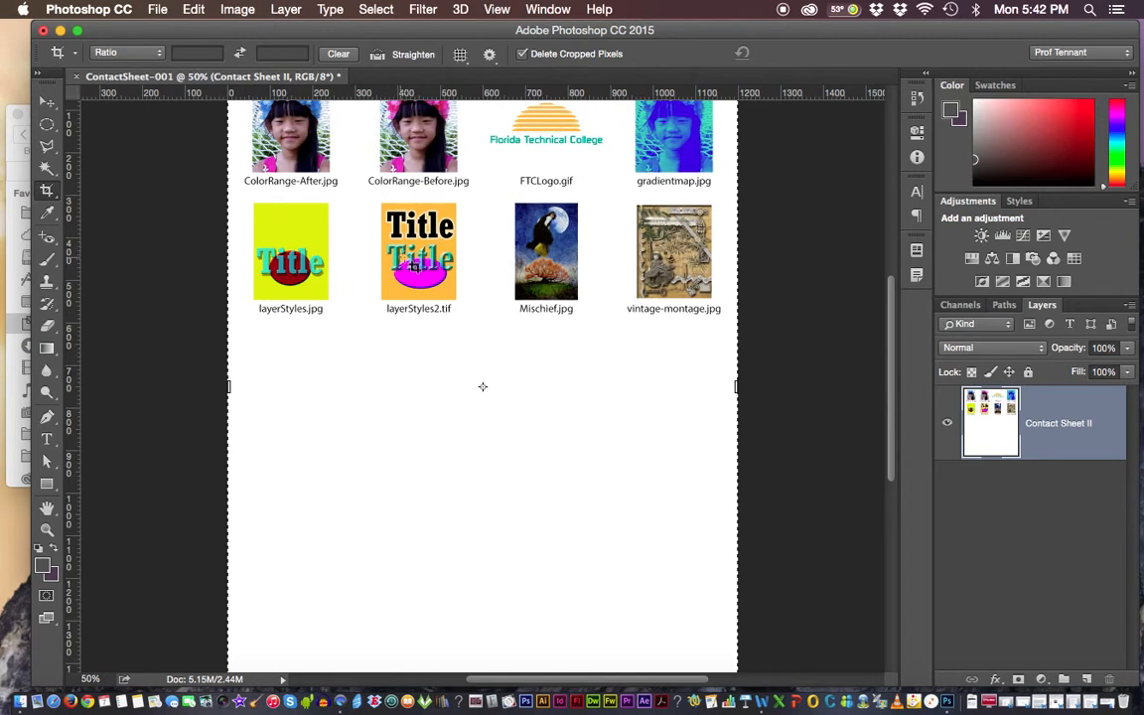
{"action": "left_click", "coordinate": [47, 102]}
{"action": "left_click_drag", "start_coordinate": [492, 314], "coordinate": [485, 407]}
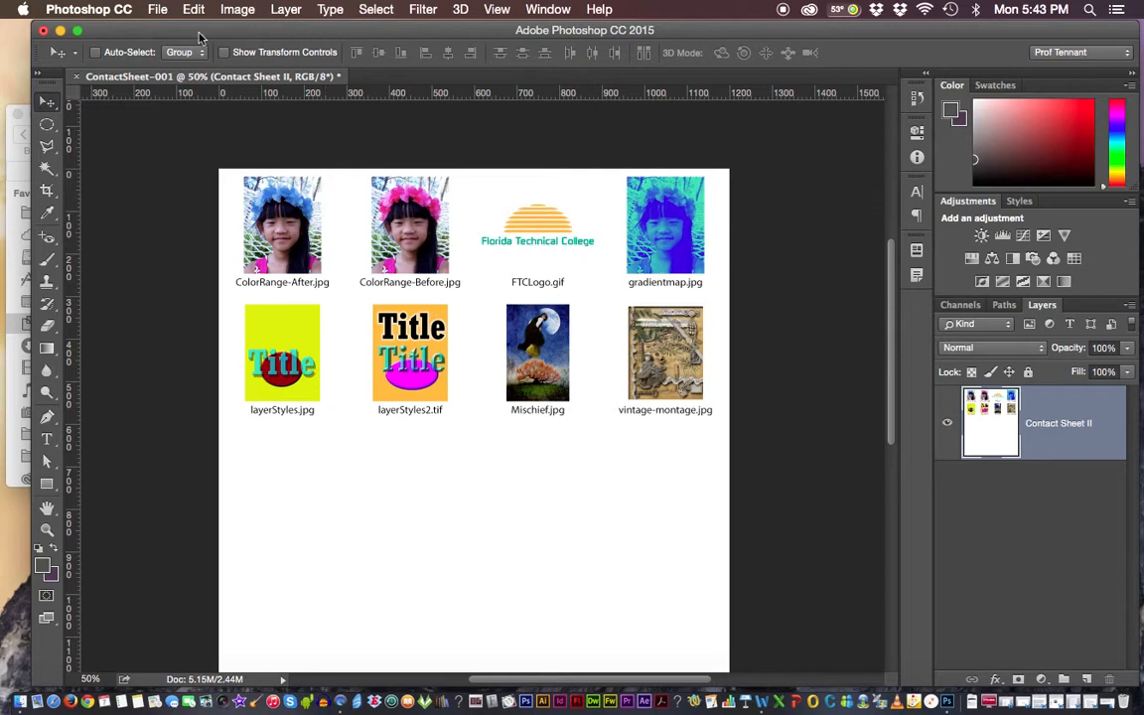
{"action": "left_click", "coordinate": [162, 11]}
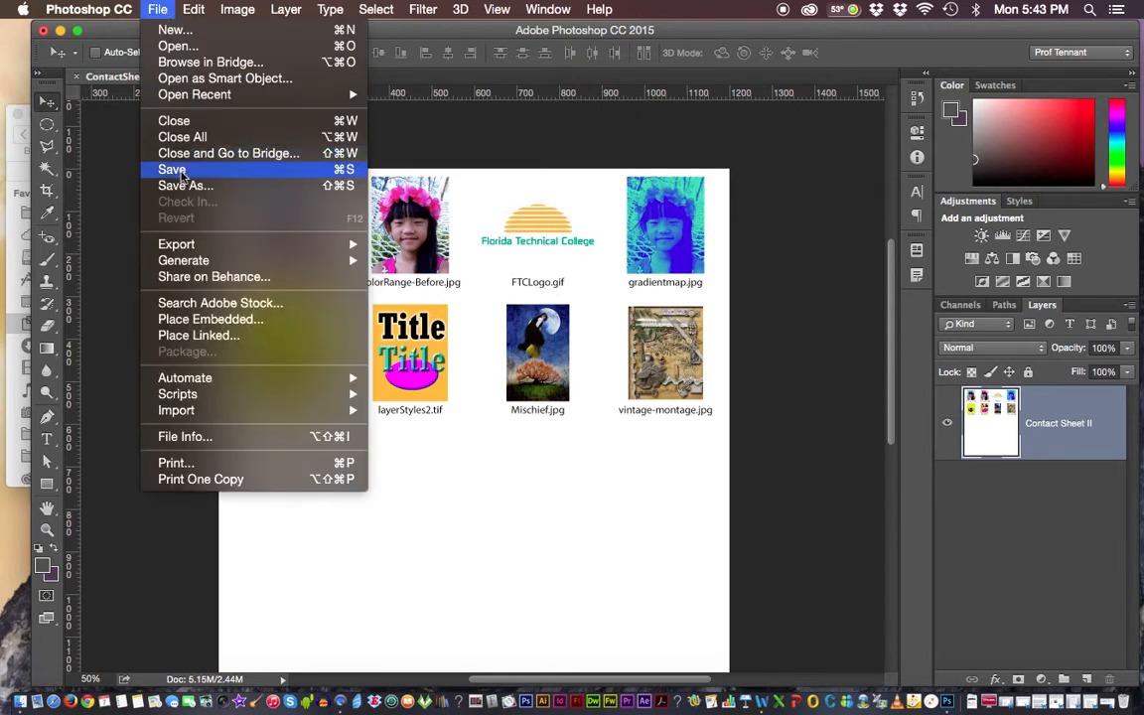
{"action": "left_click", "coordinate": [174, 170]}
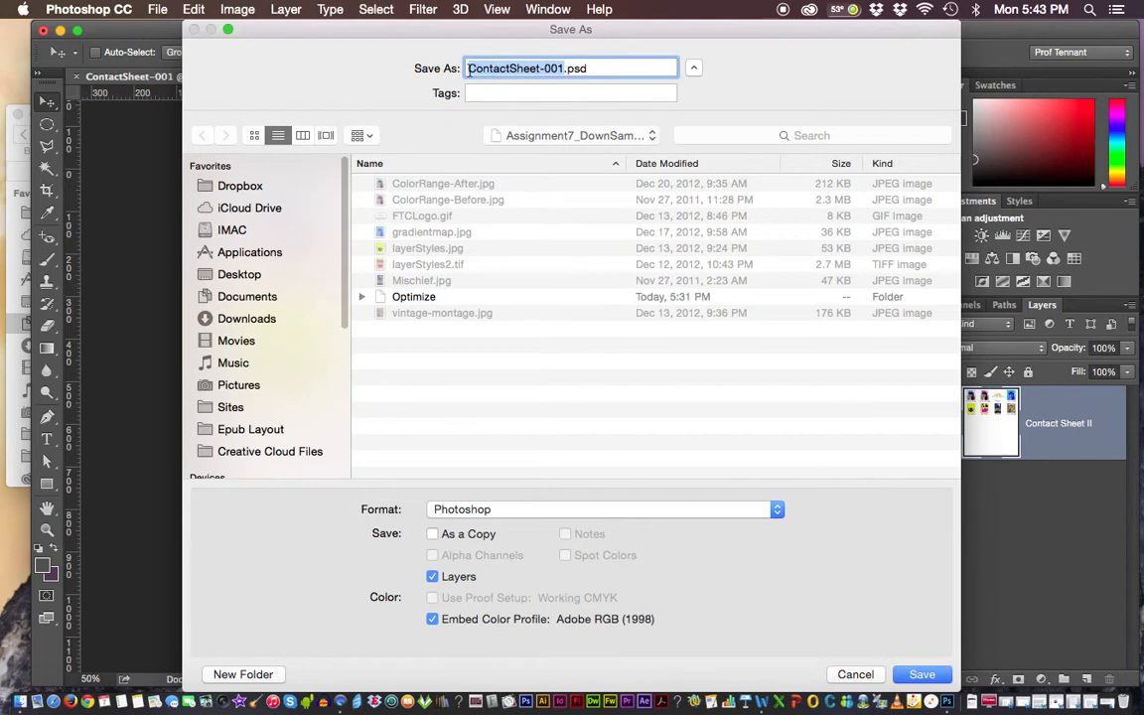
{"action": "left_click", "coordinate": [541, 67]}
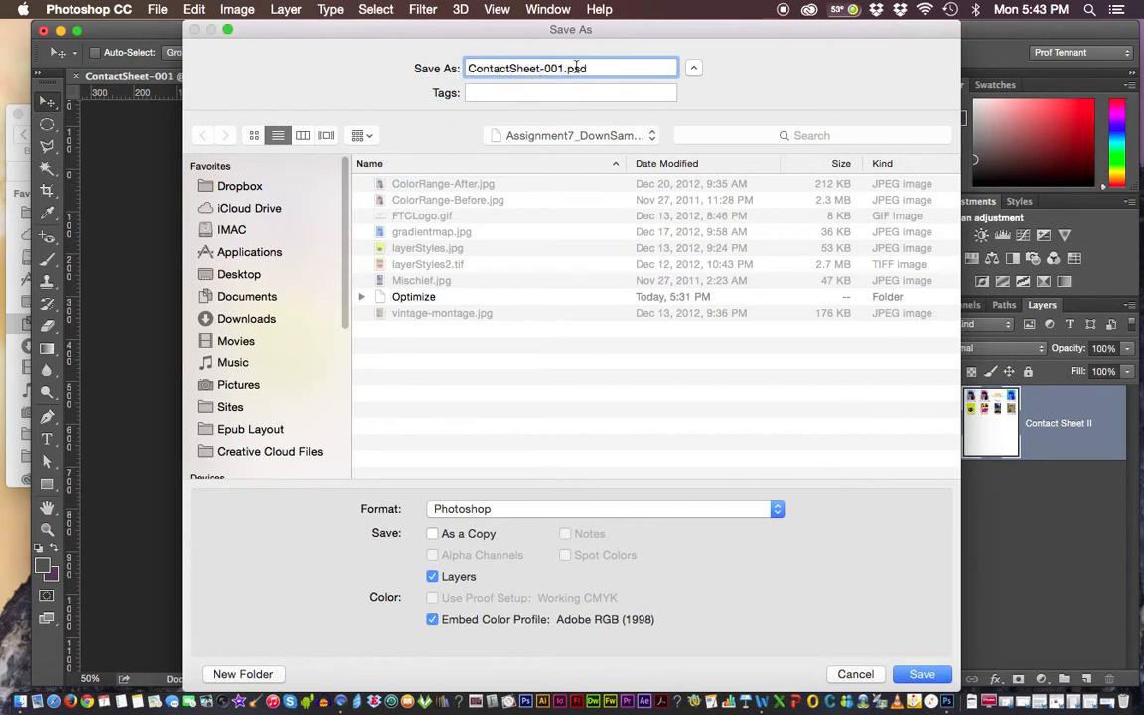
{"action": "left_click_drag", "start_coordinate": [543, 67], "coordinate": [563, 70]}
{"action": "left_click", "coordinate": [640, 509]}
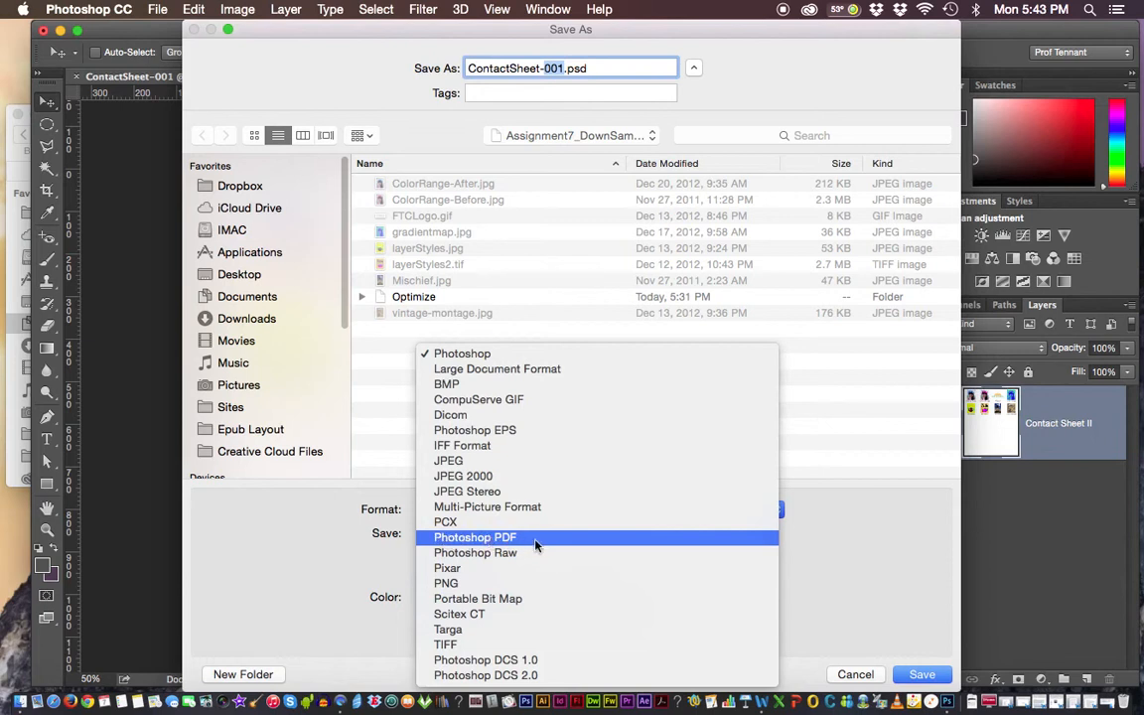
{"action": "left_click", "coordinate": [466, 541]}
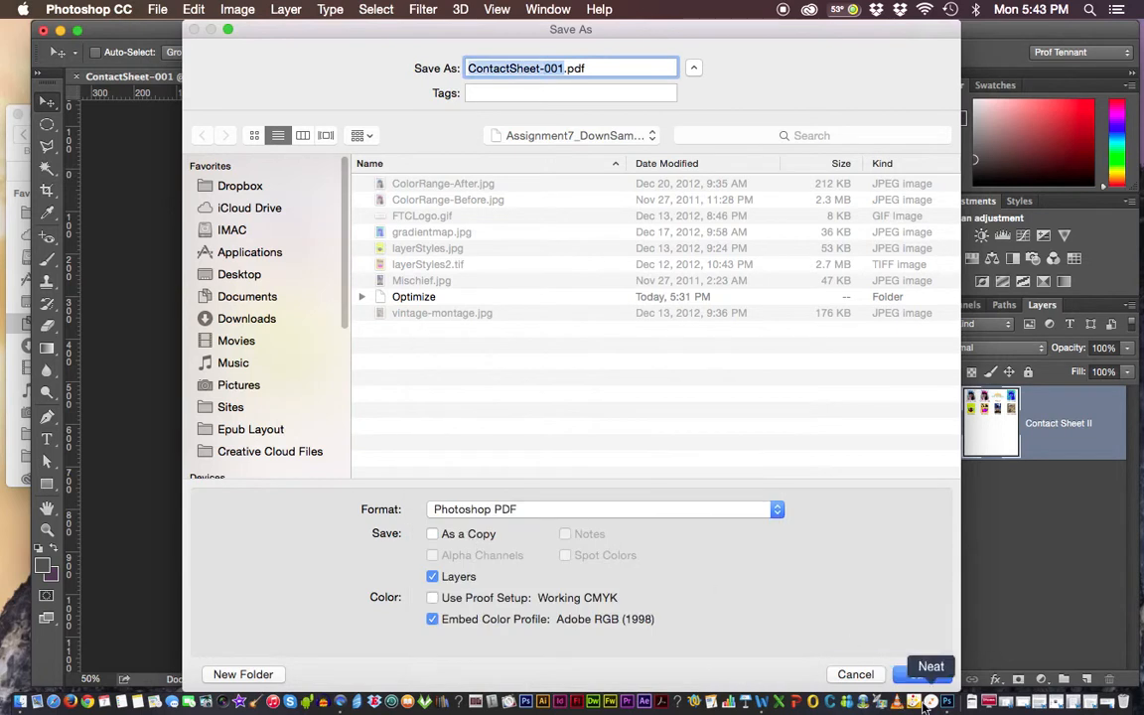
{"action": "left_click", "coordinate": [923, 675]}
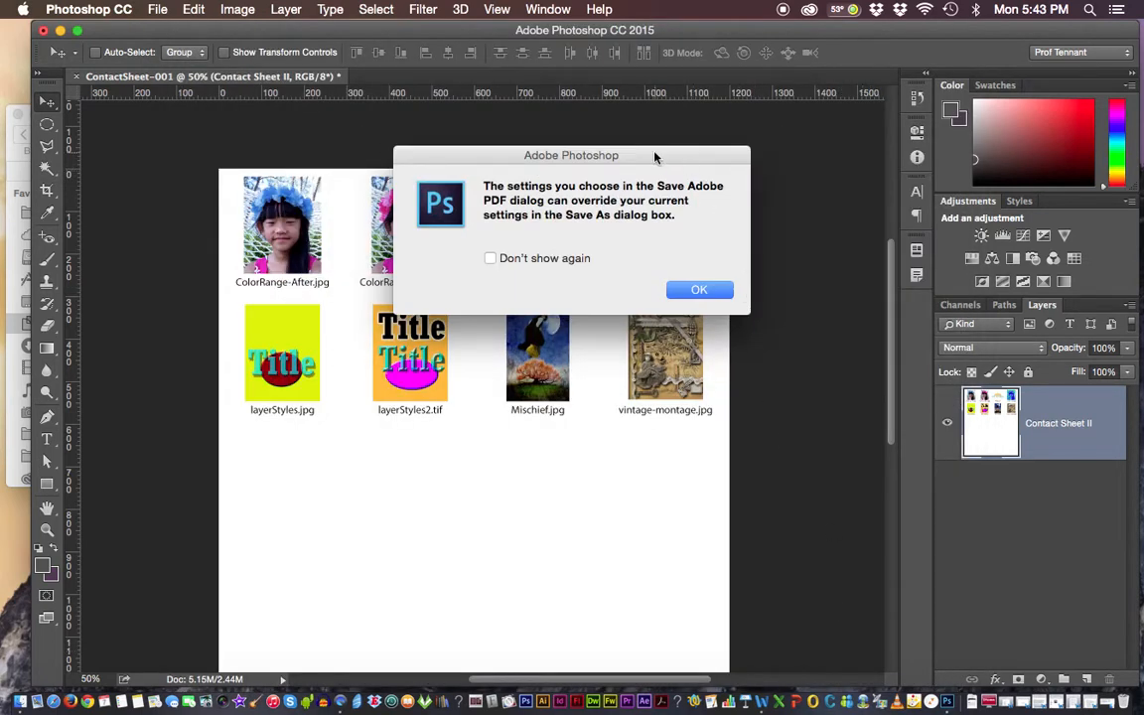
Accept the notice about overriding PDF settings and set the PDF compatibility to Acrobat 9/10 (PDF 1.7+).
{"action": "left_click_drag", "start_coordinate": [654, 156], "coordinate": [650, 129]}
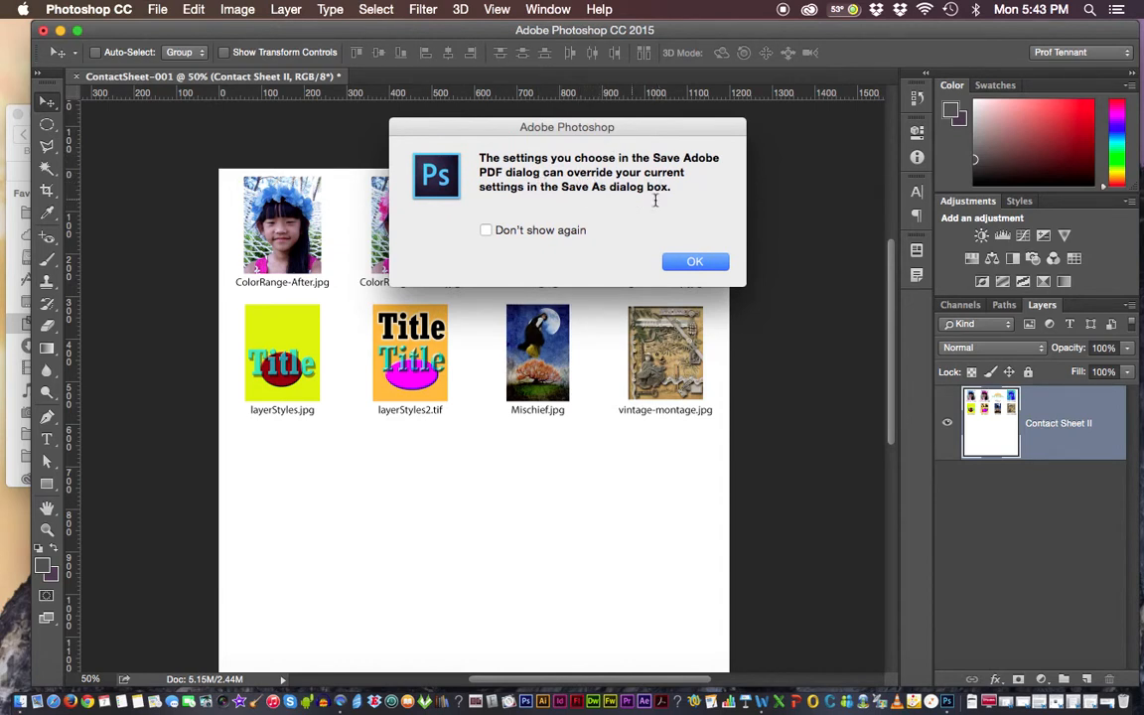
{"action": "left_click", "coordinate": [698, 264]}
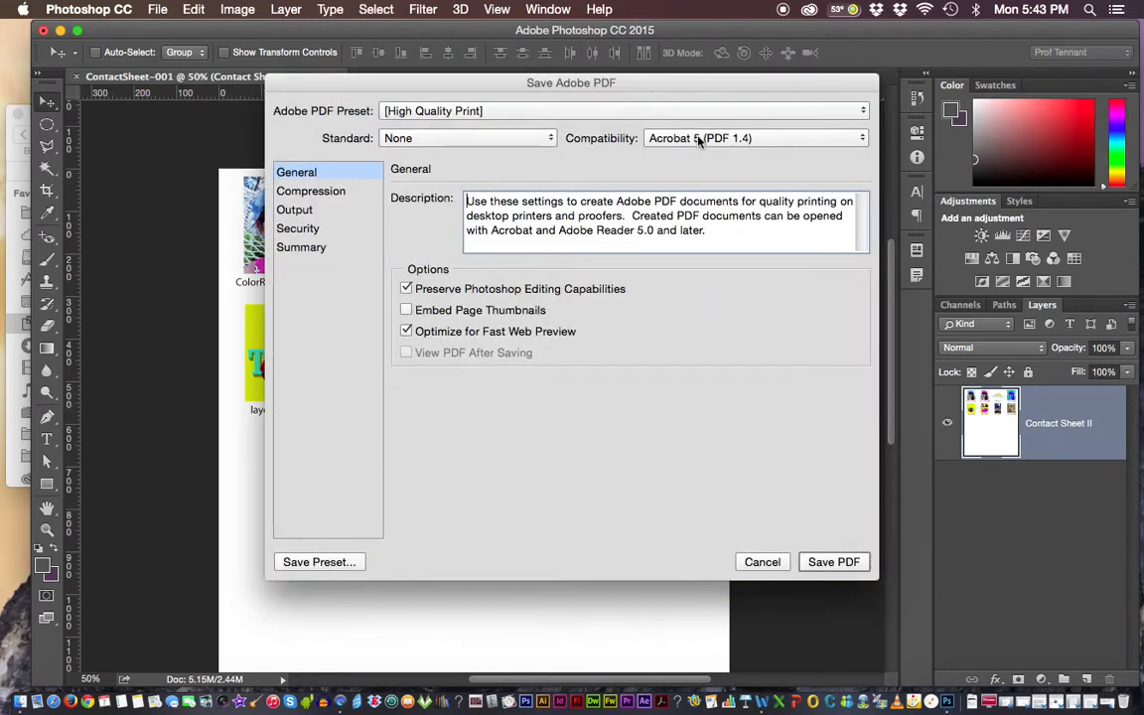
{"action": "left_click", "coordinate": [698, 140]}
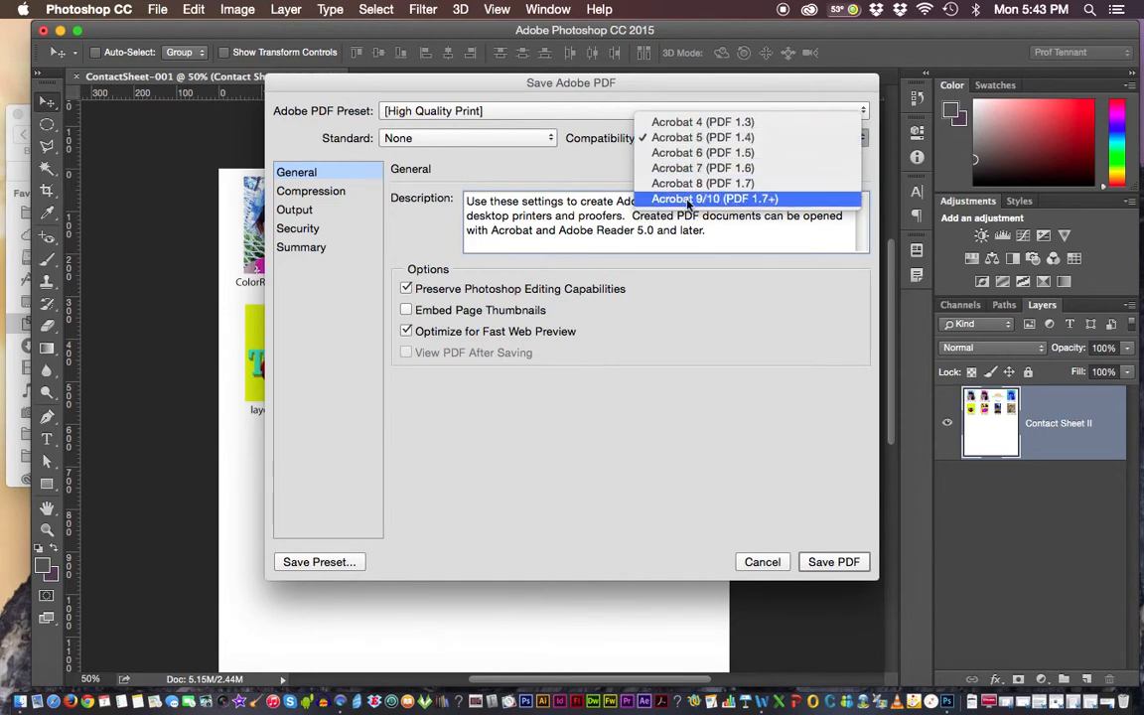
{"action": "left_click", "coordinate": [777, 202]}
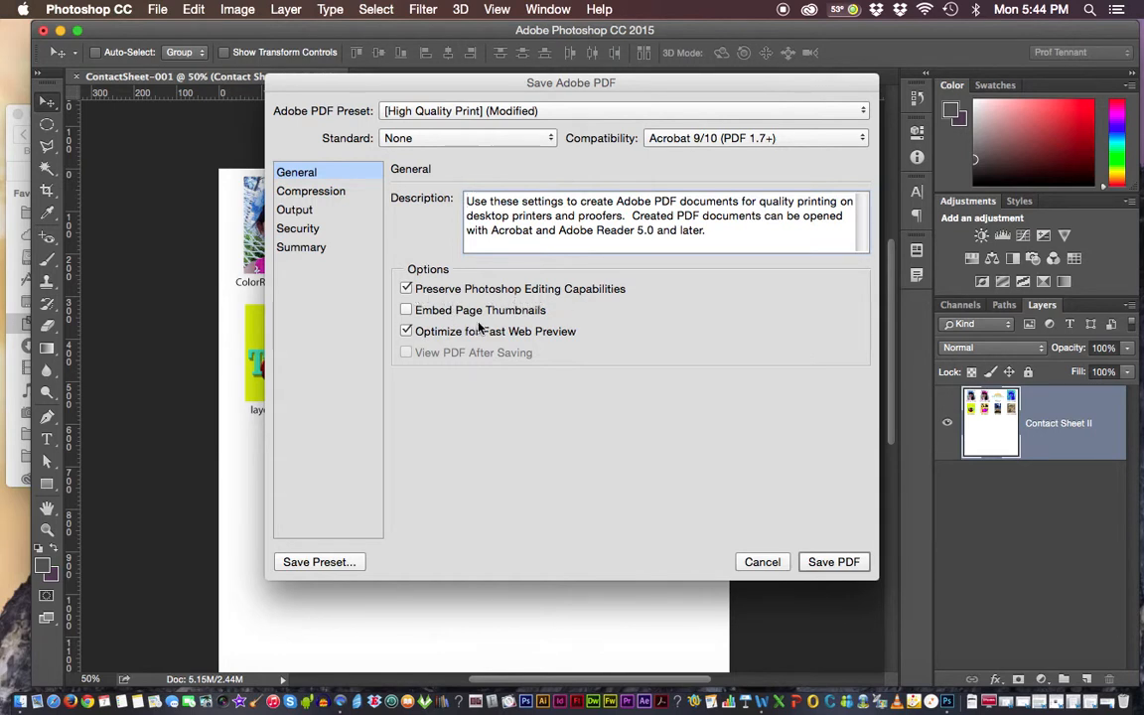
Set the PDF compression to bicubic downsampling to 150 pixels/inch, keeping JPEG compression at Maximum image quality.
{"action": "left_click", "coordinate": [332, 194]}
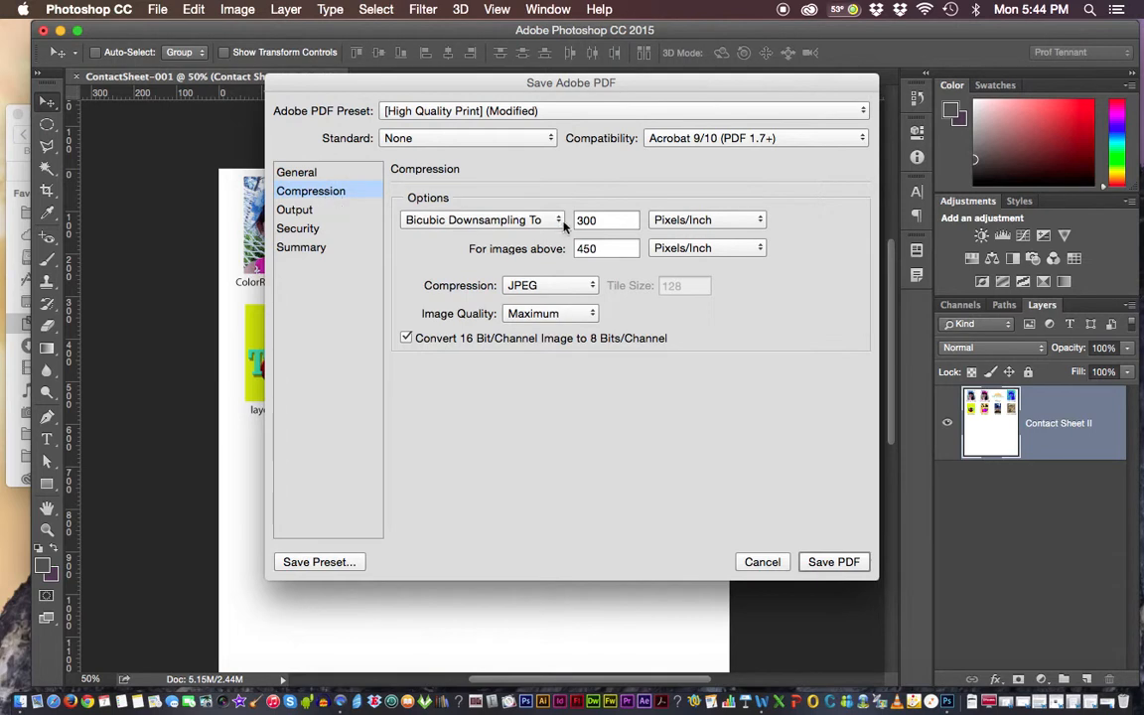
{"action": "double_click", "coordinate": [622, 220]}
{"action": "type", "text": "150"}
{"action": "left_click", "coordinate": [594, 314]}
{"action": "left_click", "coordinate": [632, 319]}
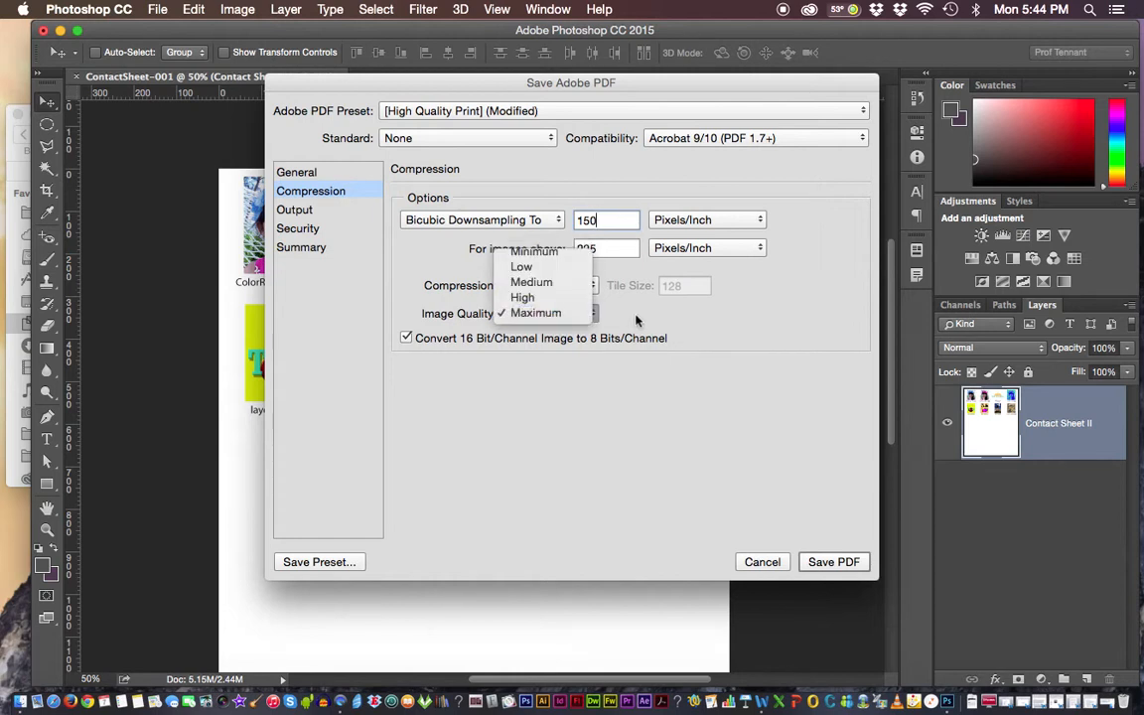
Review the PDF's output, security, summary and general settings, including the color conversion and compatibility choices.
{"action": "left_click", "coordinate": [298, 211]}
{"action": "left_click", "coordinate": [584, 220]}
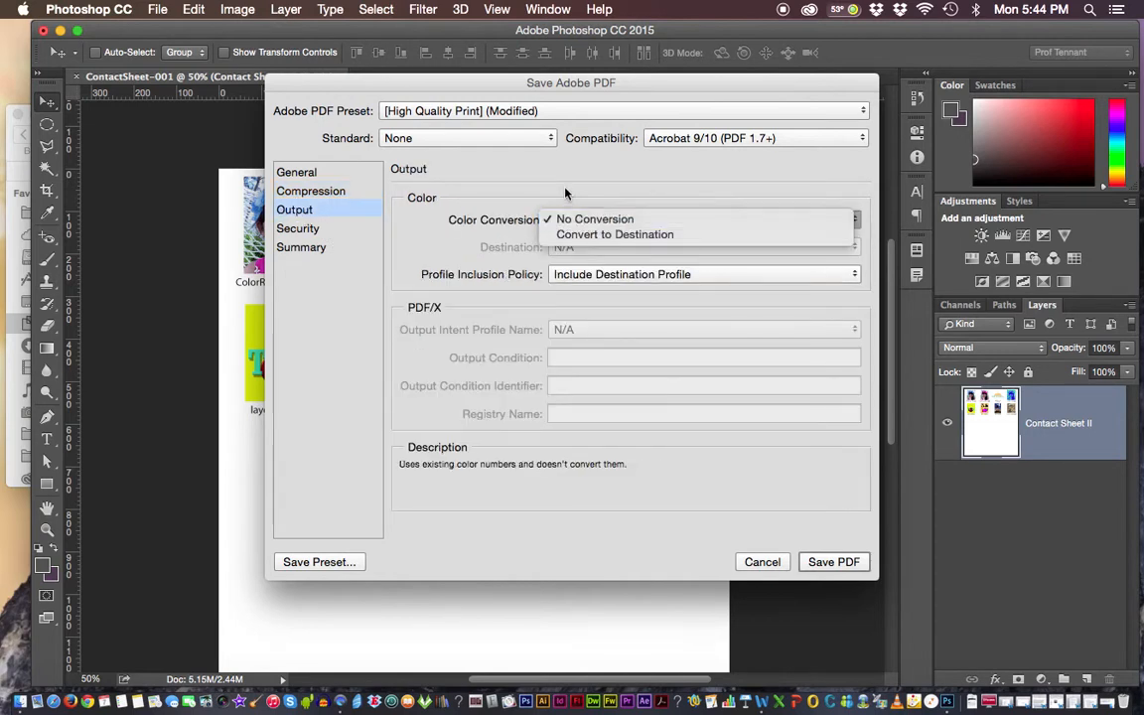
{"action": "left_click", "coordinate": [564, 193]}
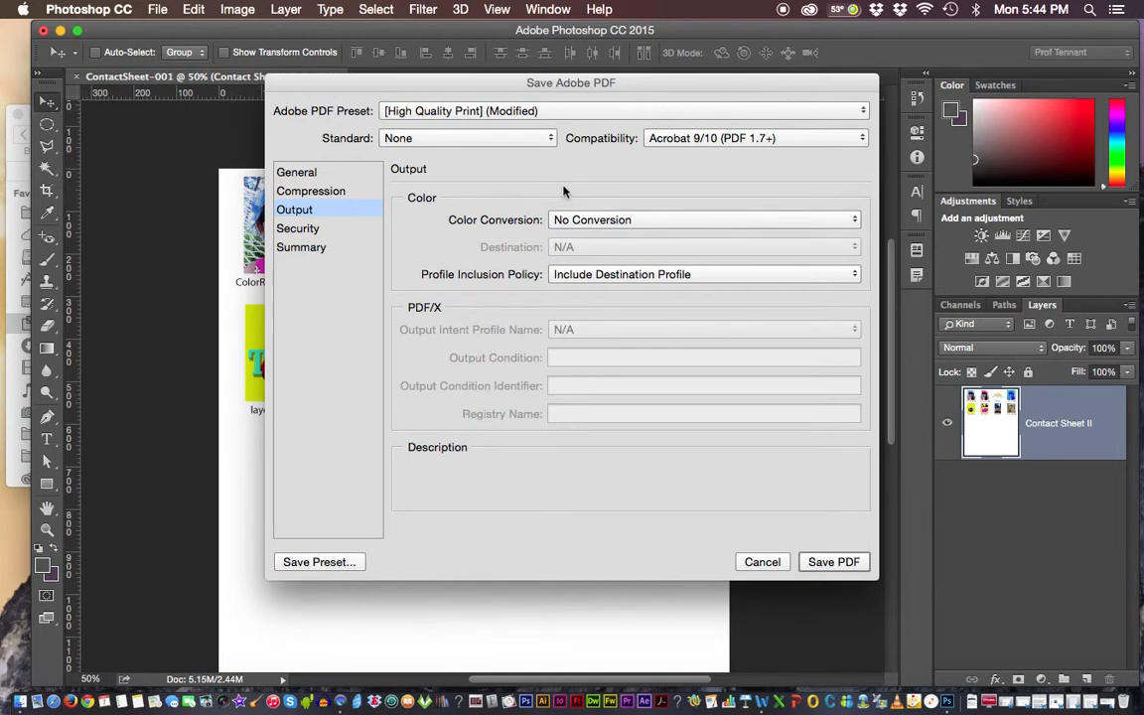
{"action": "left_click", "coordinate": [316, 230]}
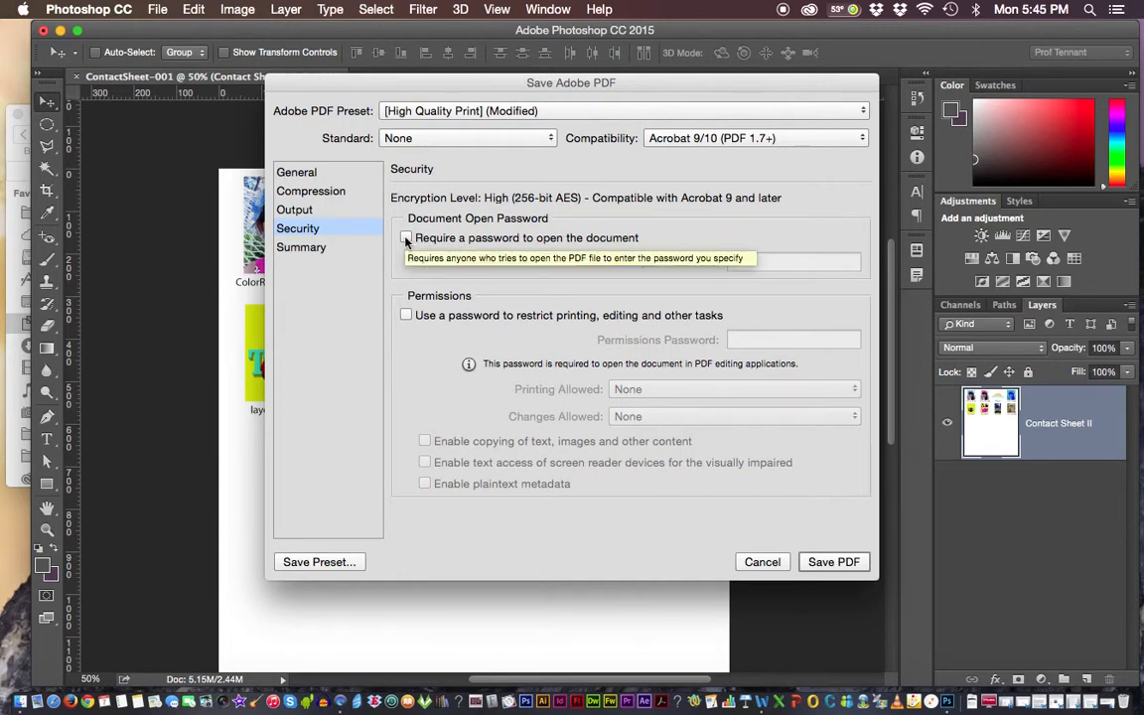
{"action": "left_click", "coordinate": [323, 248]}
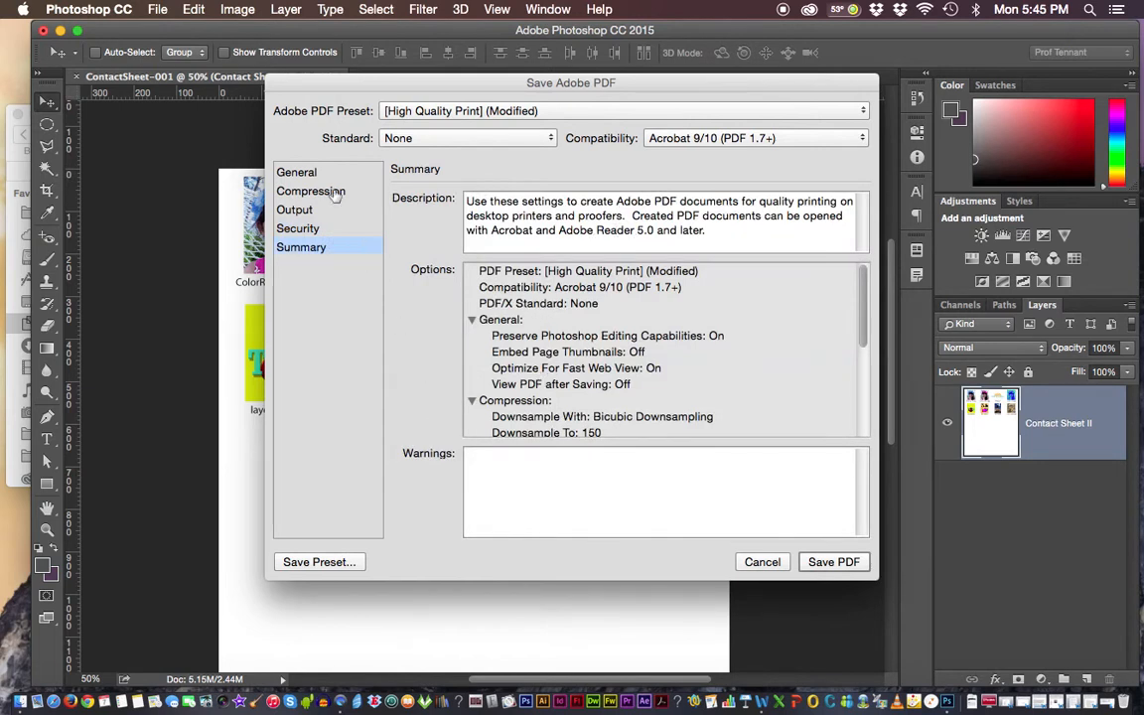
{"action": "left_click", "coordinate": [298, 173]}
{"action": "left_click", "coordinate": [650, 139]}
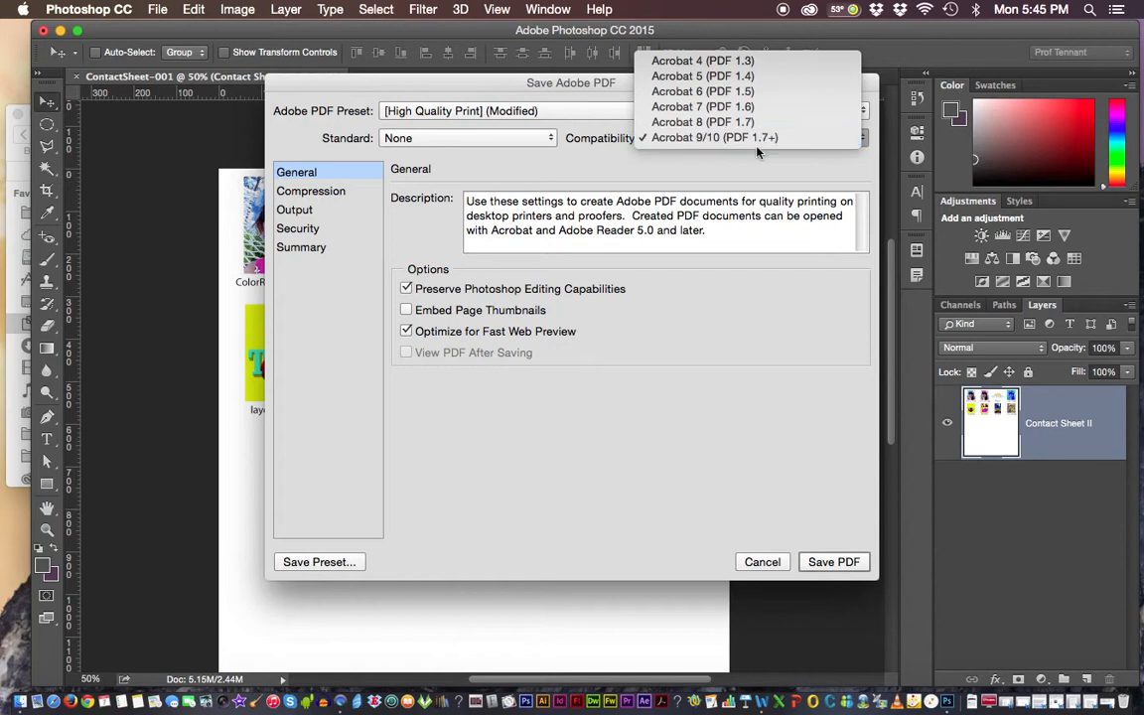
{"action": "left_click", "coordinate": [778, 160]}
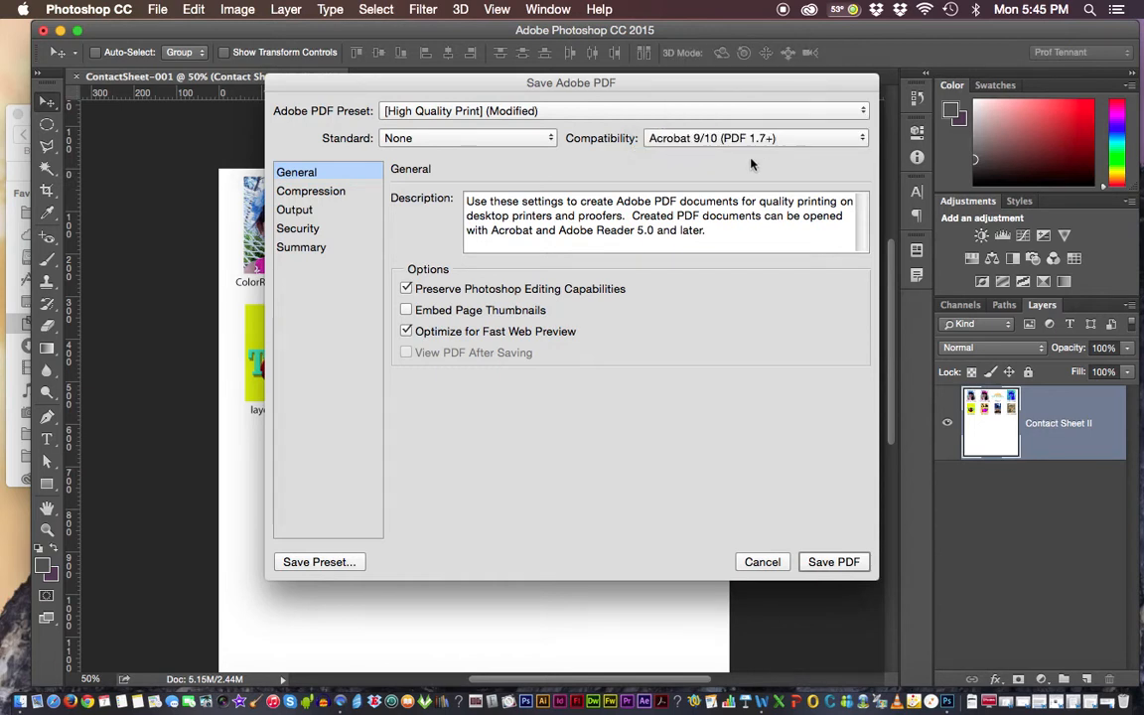
Recheck the compression and output settings and save the PDF with Photoshop editing capabilities preserved.
{"action": "left_click", "coordinate": [331, 193]}
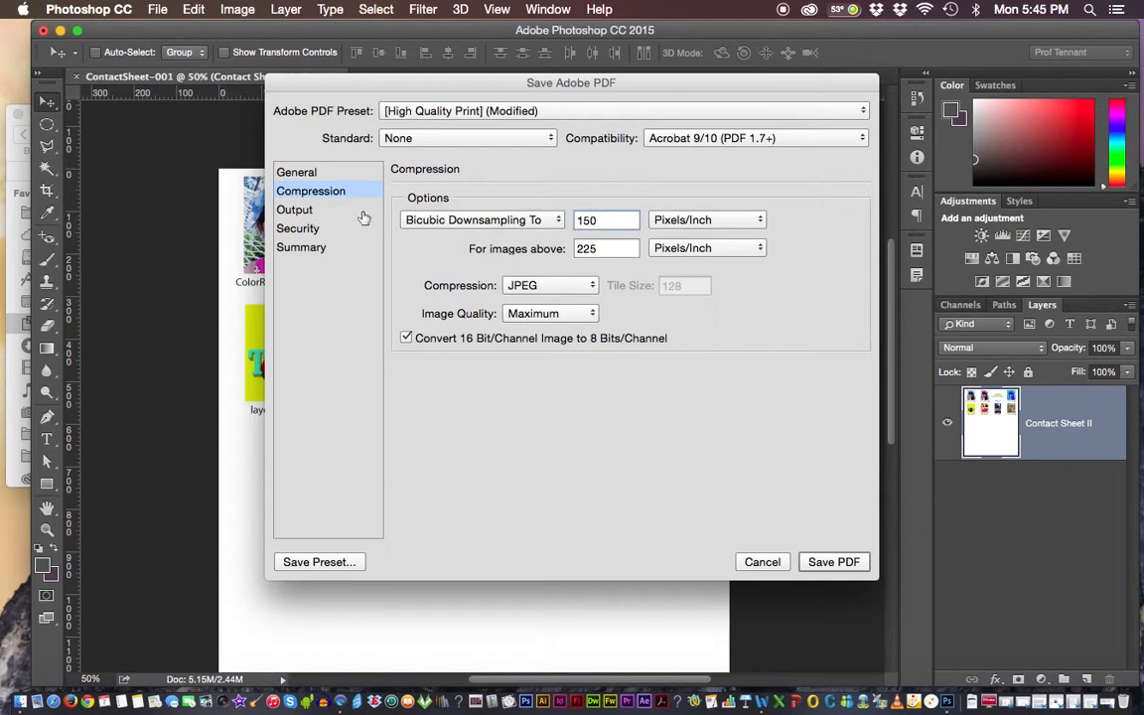
{"action": "left_click", "coordinate": [295, 210]}
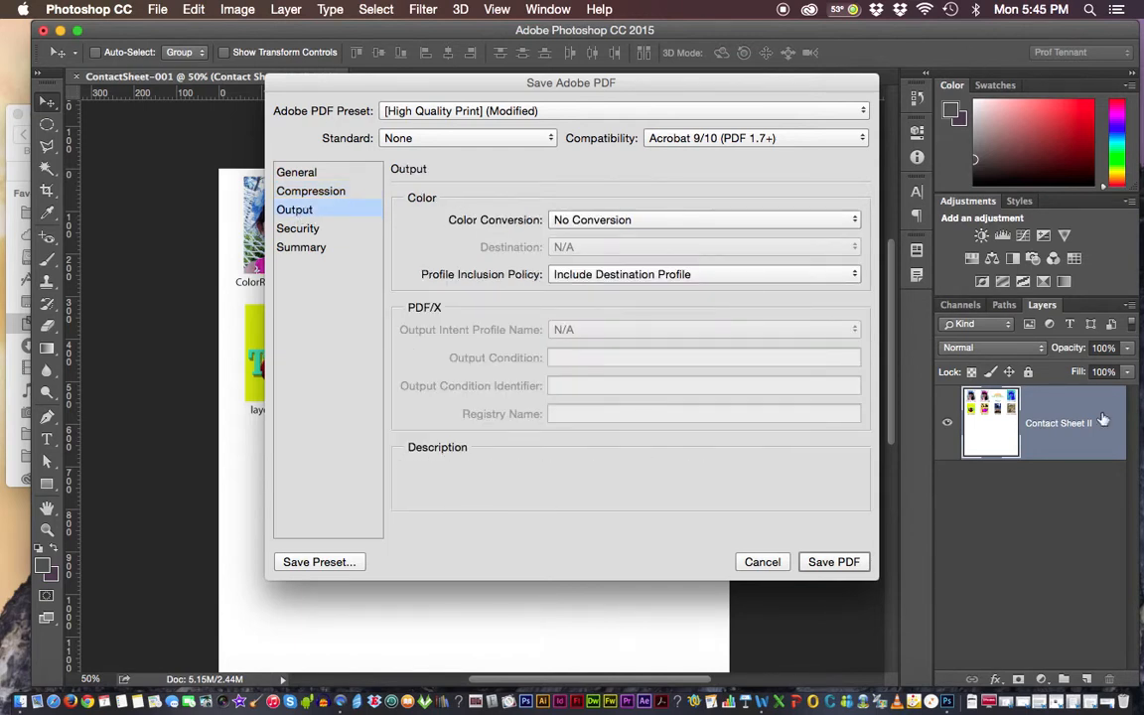
{"action": "left_click", "coordinate": [833, 563]}
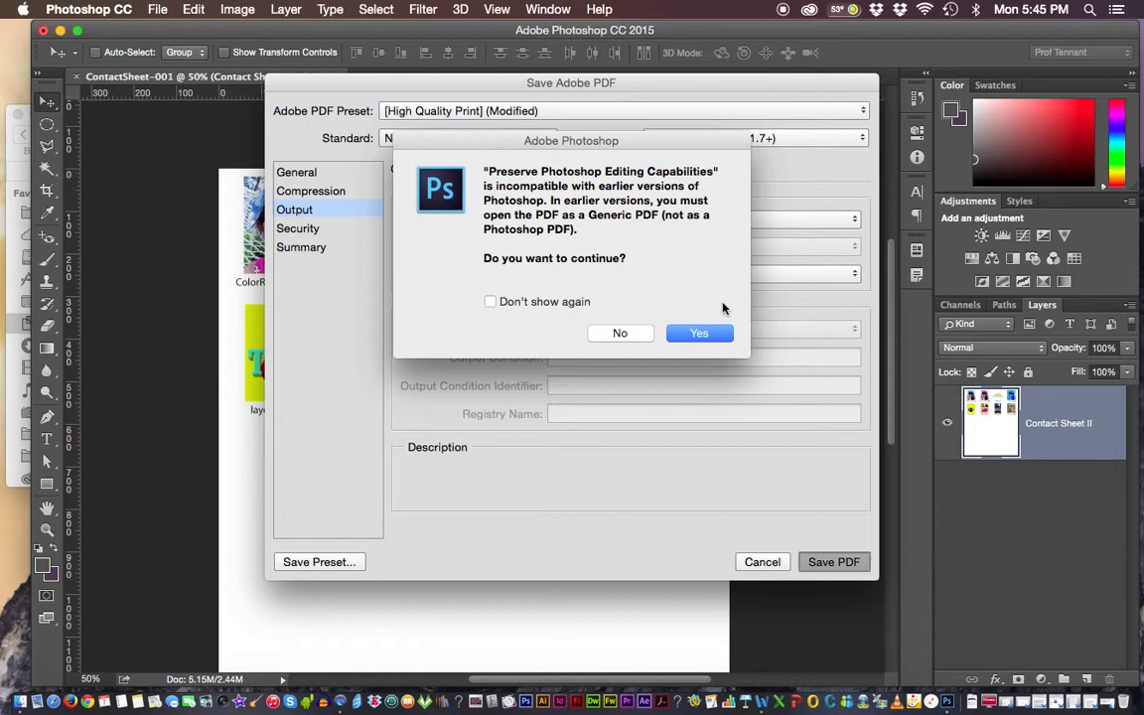
{"action": "left_click", "coordinate": [701, 334]}
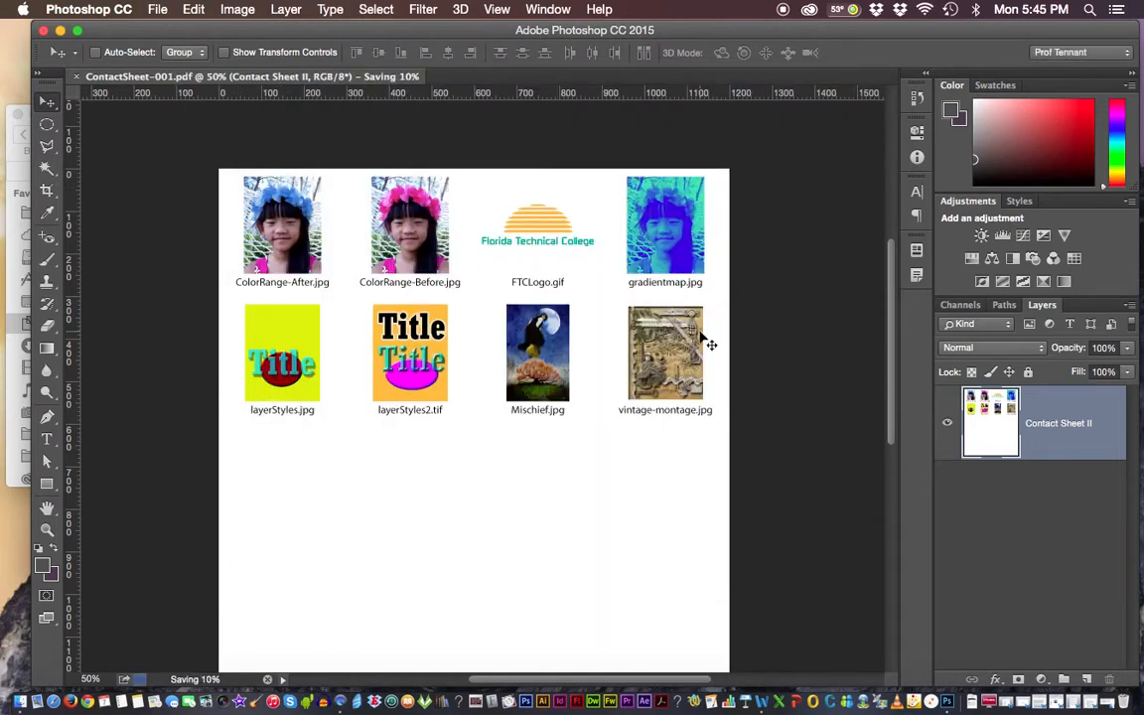